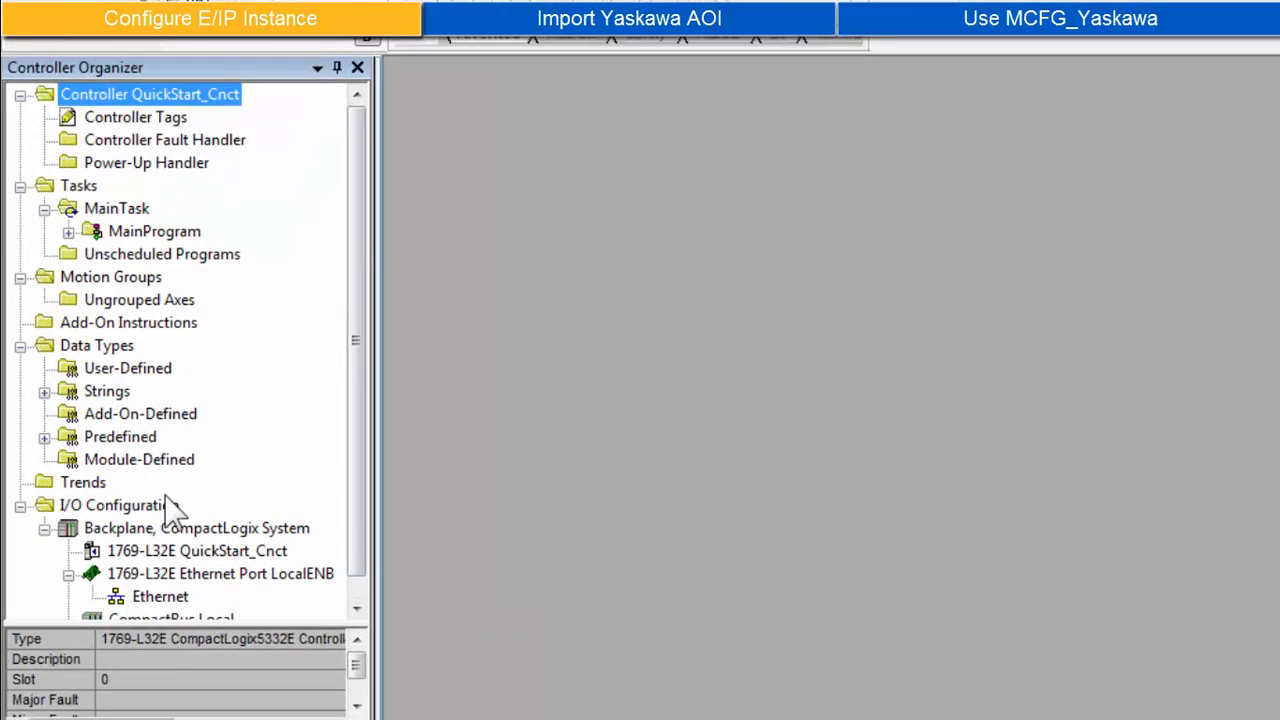
# Add a generic ETHERNET-MODULE to the Ethernet network under the 1769-L32E Ethernet port in the I/O configuration
pyautogui.click(125, 524)
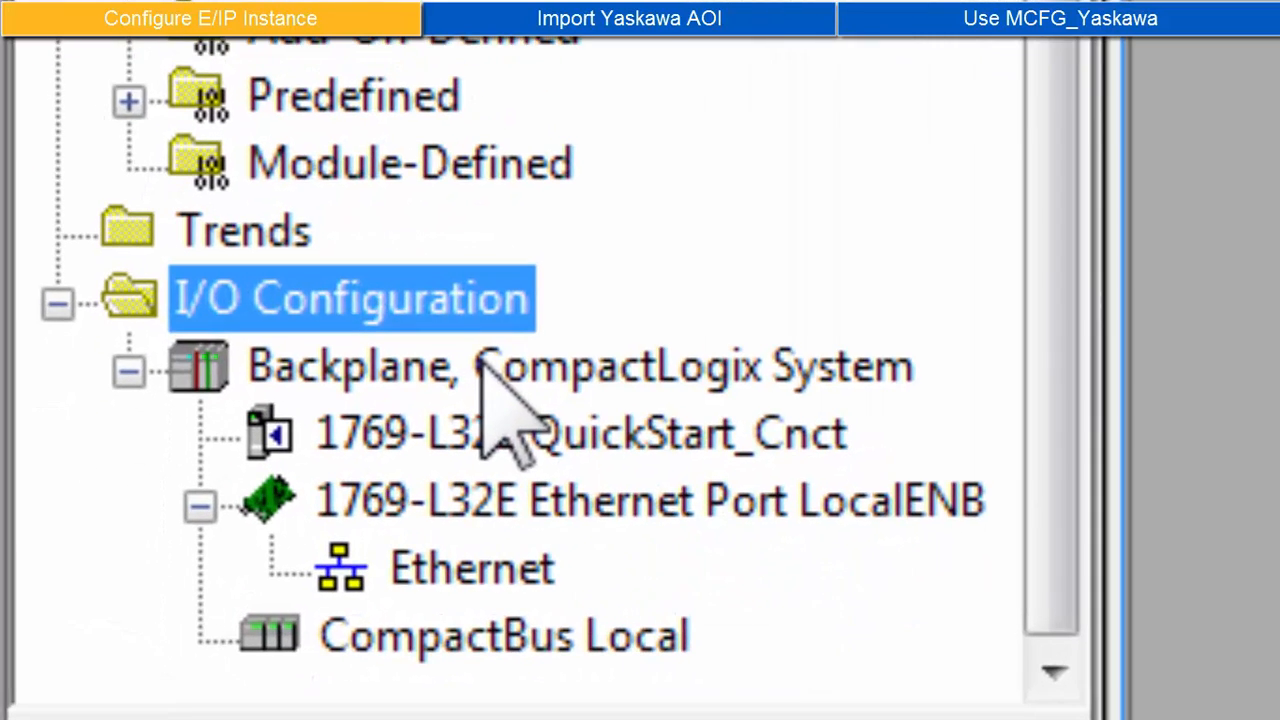
pyautogui.click(497, 575)
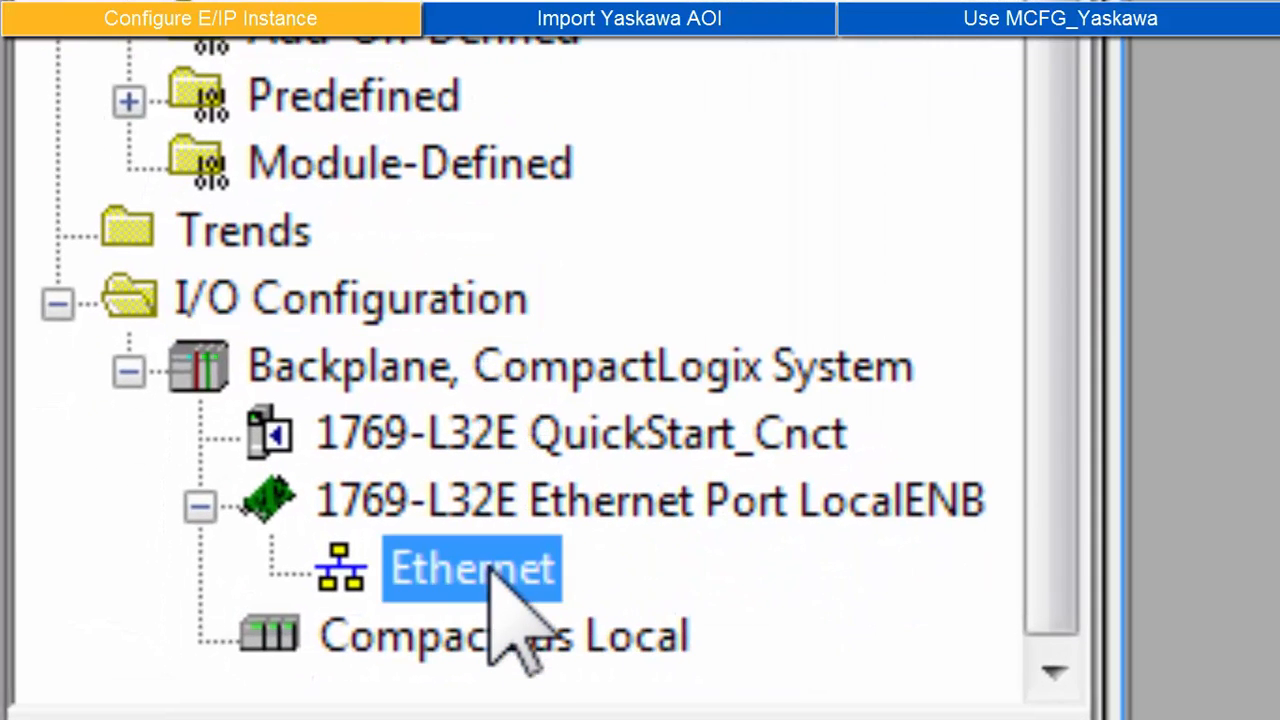
pyautogui.rightClick(492, 570)
pyautogui.click(608, 608)
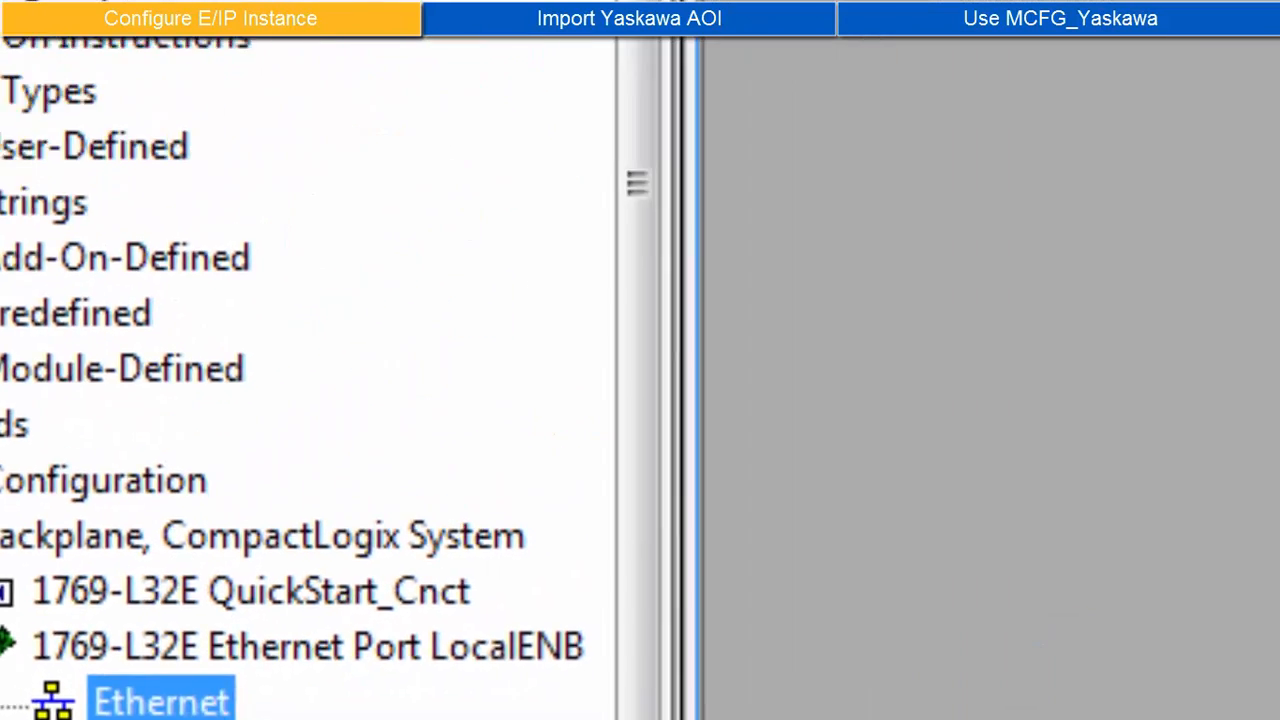
pyautogui.scroll(-10, 640, 500)
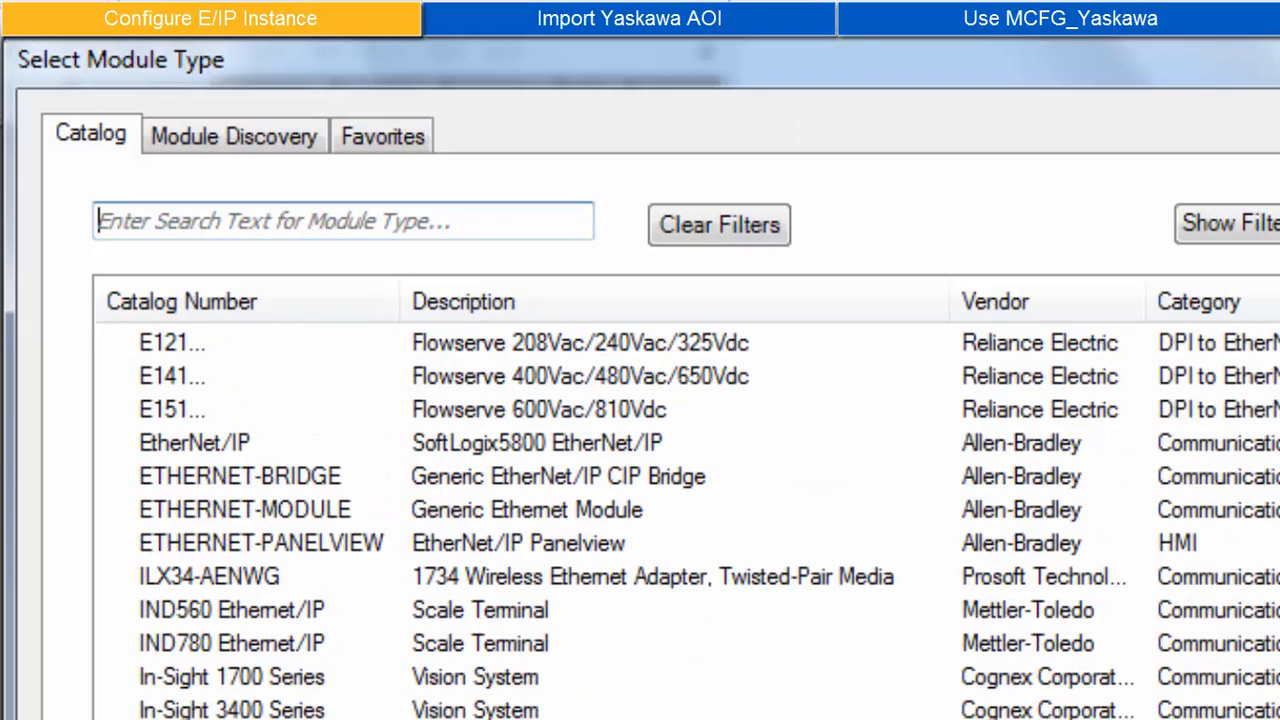
pyautogui.click(293, 510)
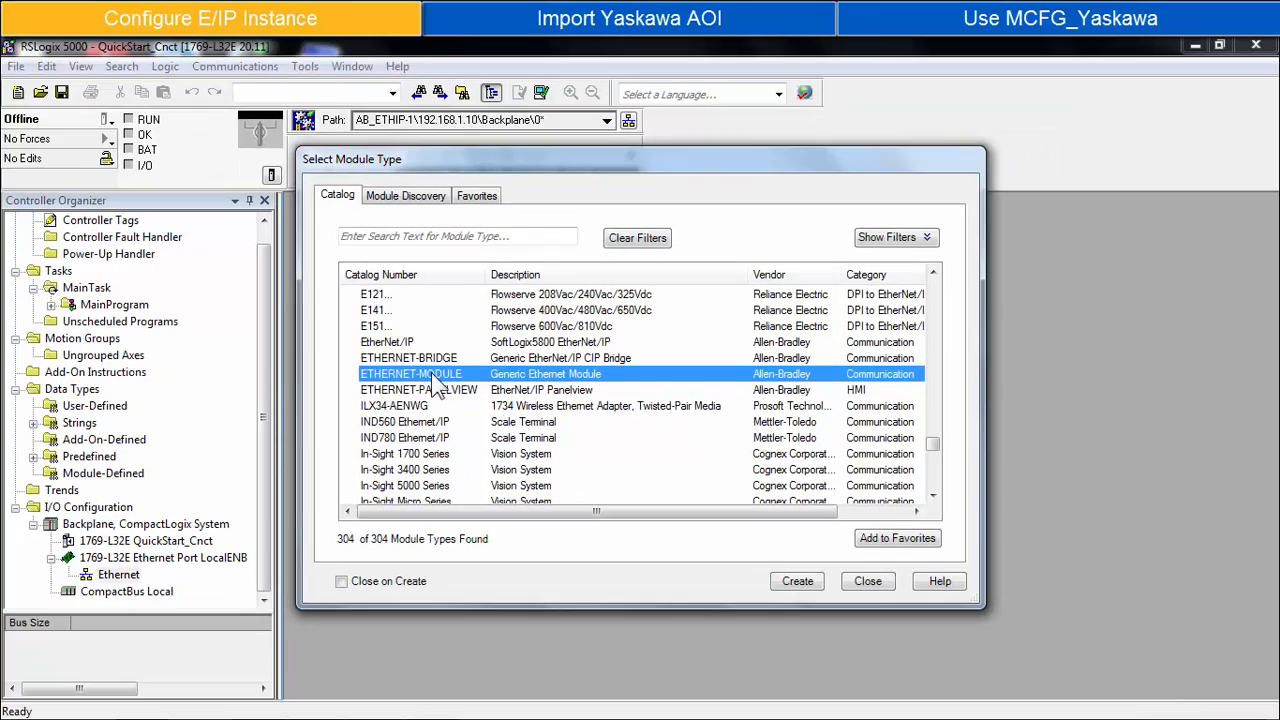
pyautogui.click(797, 581)
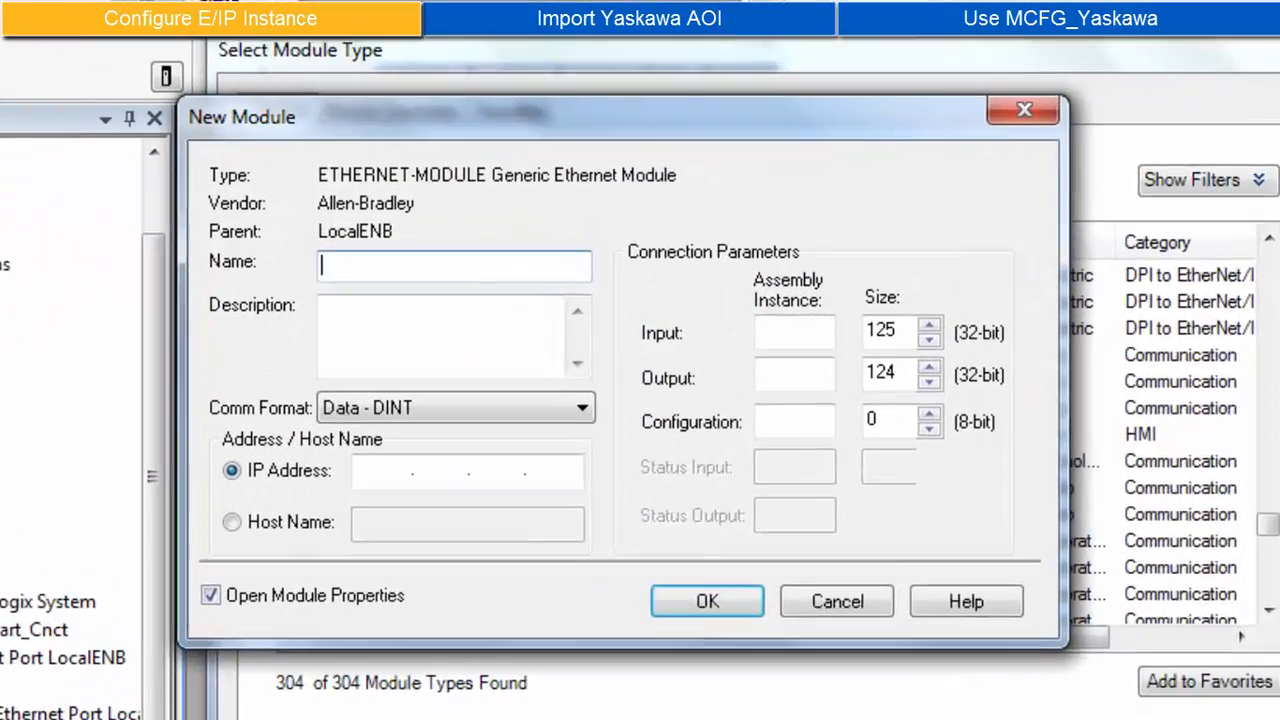
# Name the module SigmaLogic_1 with the description "Yaskawa SigmaLogic Ethernet/IP Servo" and set its IP address to 192.168.1.1
pyautogui.write('SigmaLogic_1')
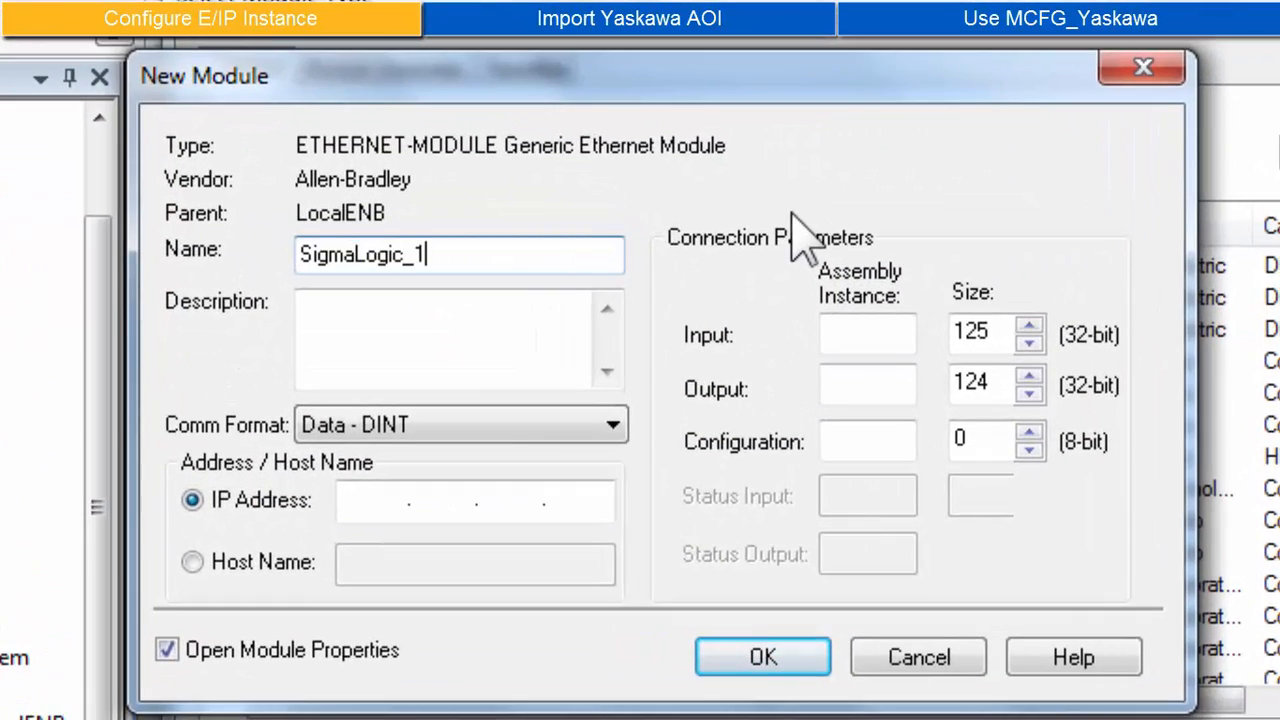
pyautogui.press('Tab')
pyautogui.write('Yaskawa SigmaLogic Ethernet/I')
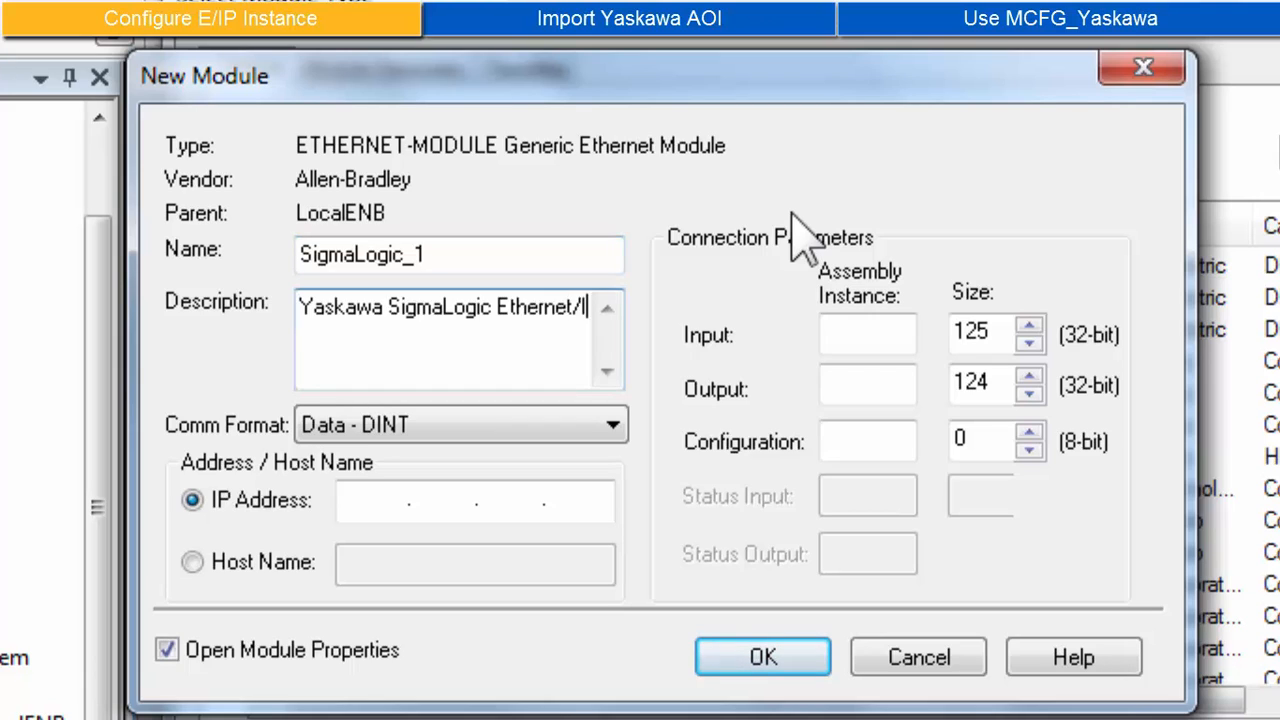
pyautogui.write('P Serv')
pyautogui.press('BackSpace')
pyautogui.press('BackSpace')
pyautogui.press('BackSpace')
pyautogui.press('BackSpace')
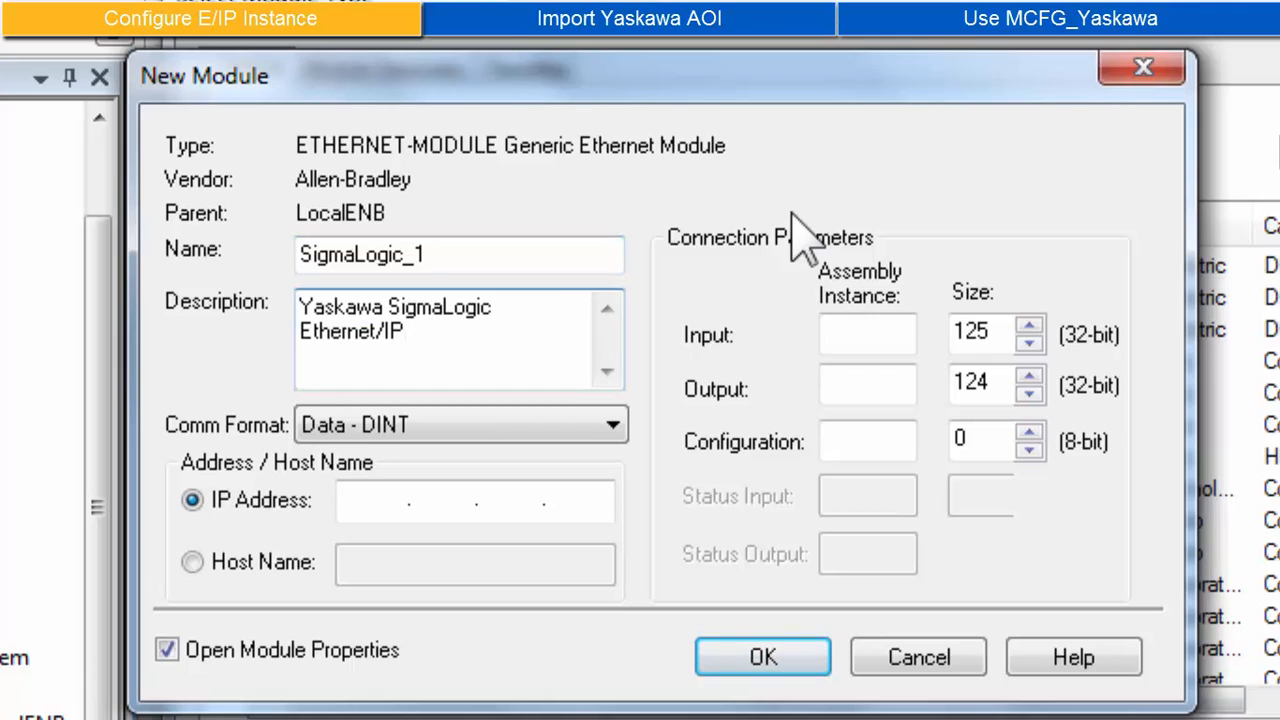
pyautogui.write('Servo')
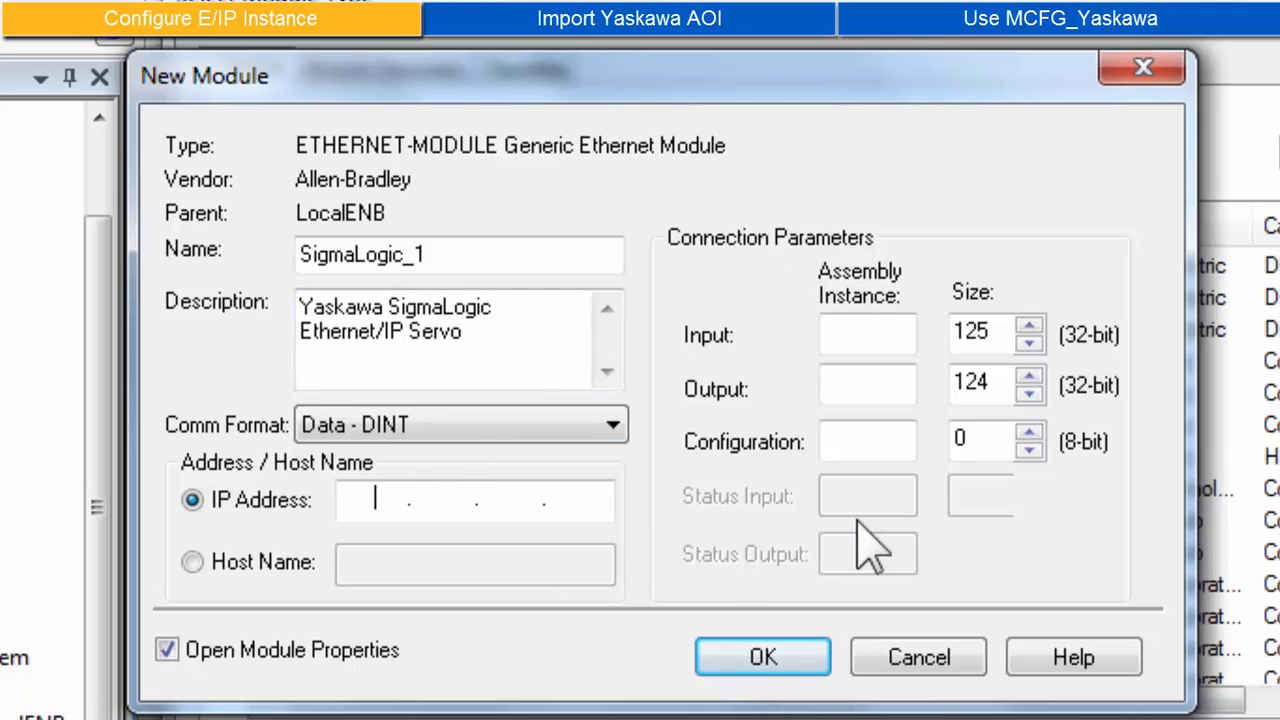
pyautogui.write('192 . ')
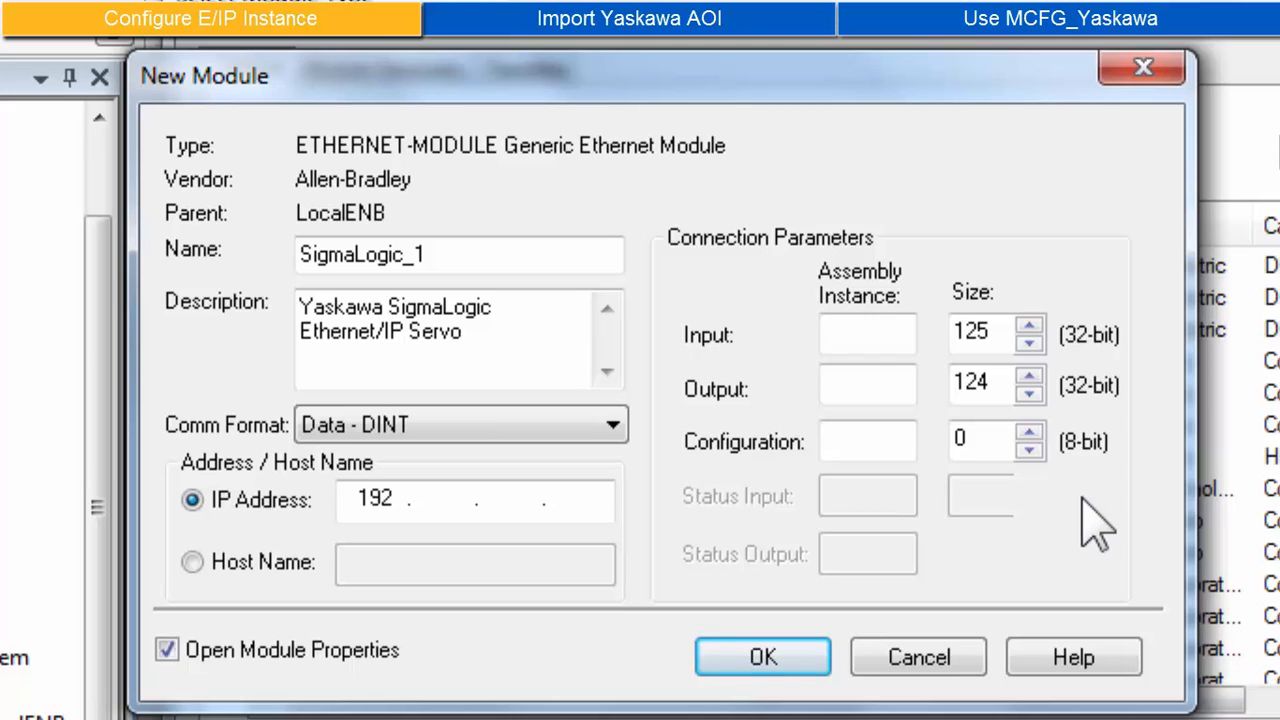
pyautogui.write('168')
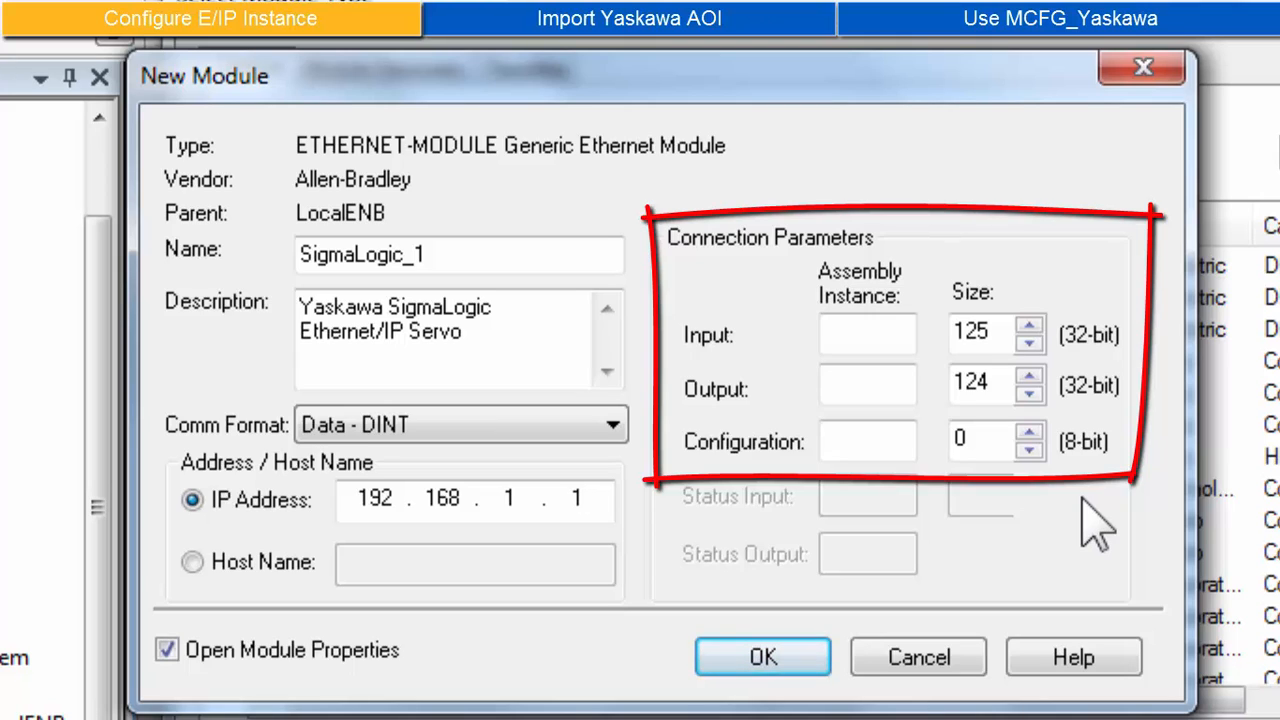
# Set the module's input assembly instance to 102 and its output assembly instance to 112, both with size 64
pyautogui.click(893, 332)
pyautogui.write('10')
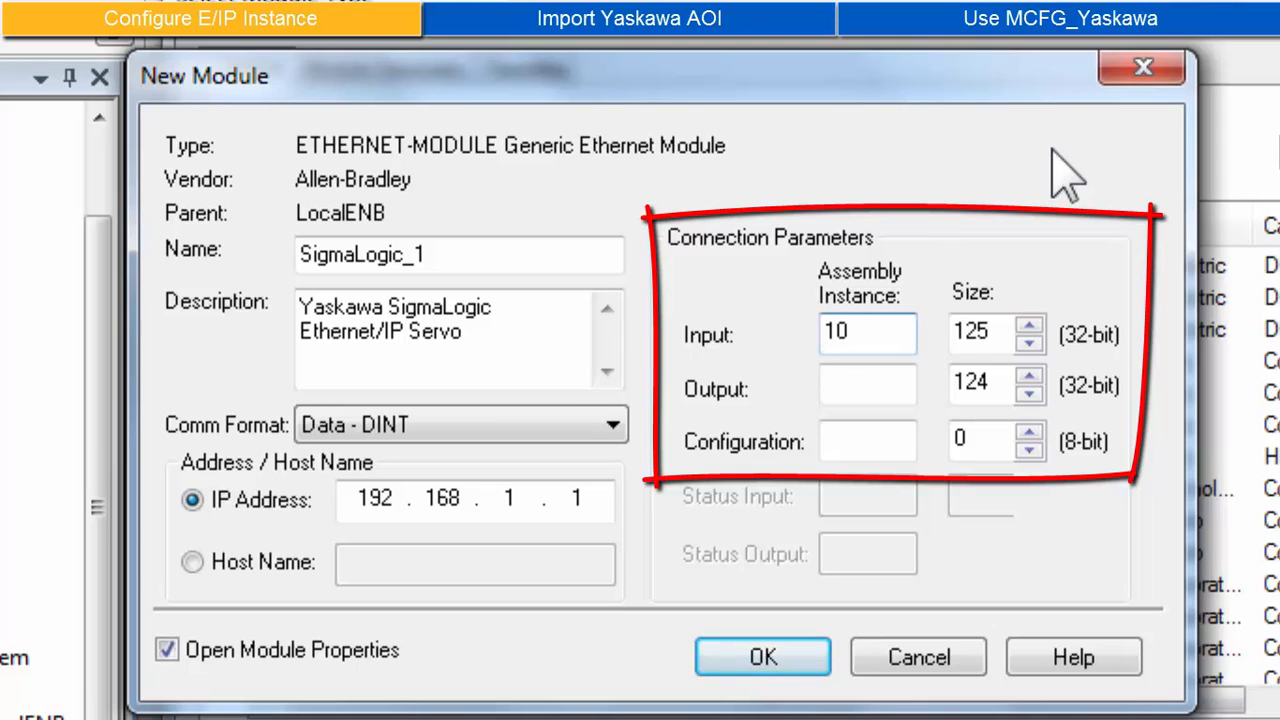
pyautogui.write('2')
pyautogui.press('Tab')
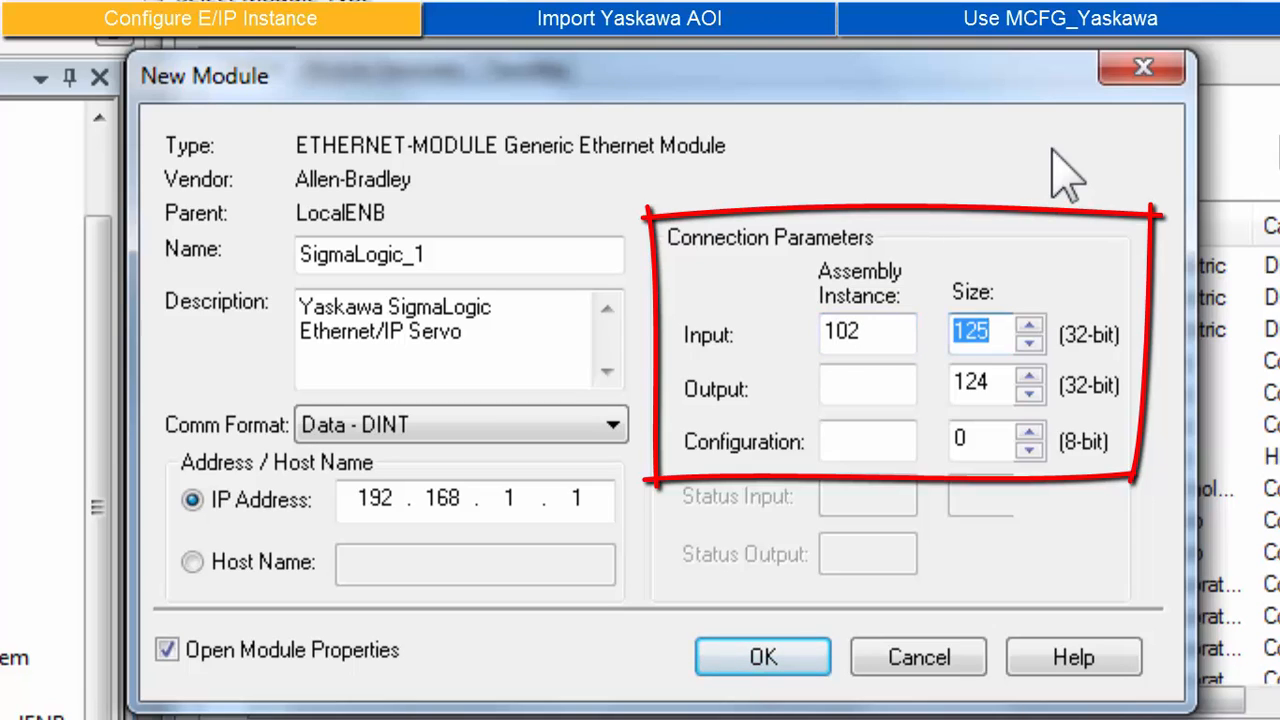
pyautogui.write('64')
pyautogui.press('Tab')
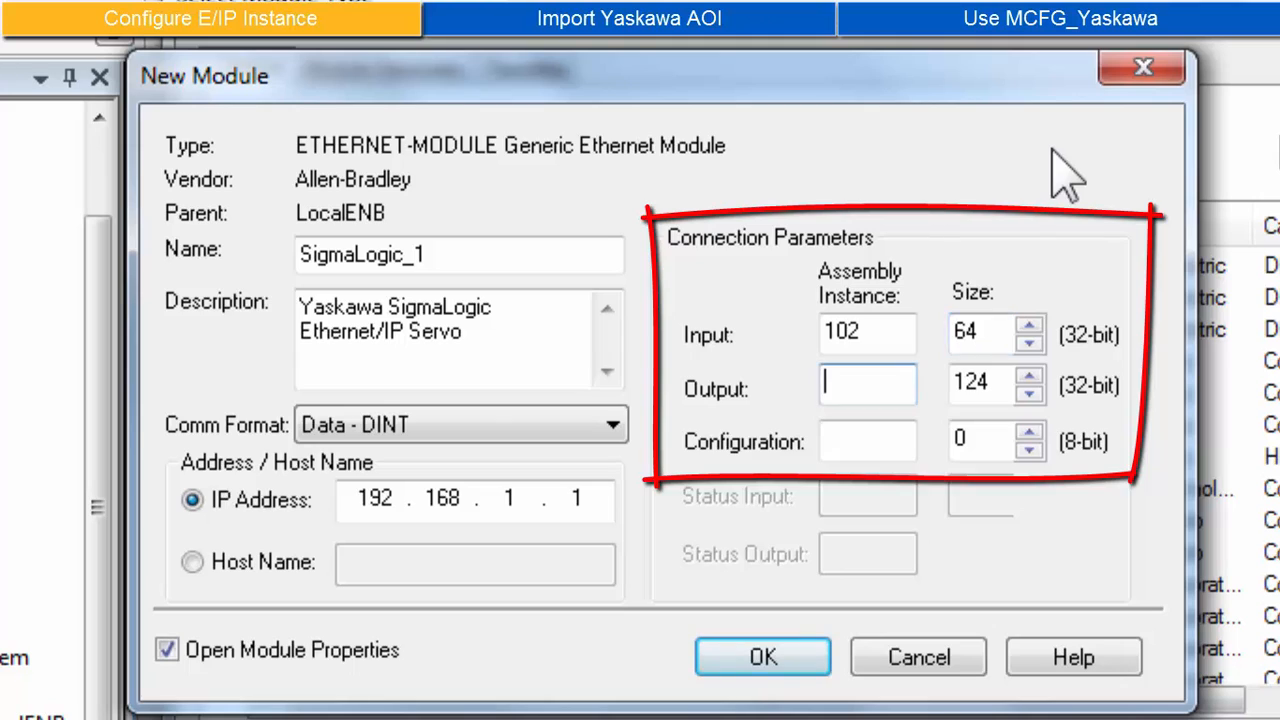
pyautogui.write('112')
pyautogui.press('Tab')
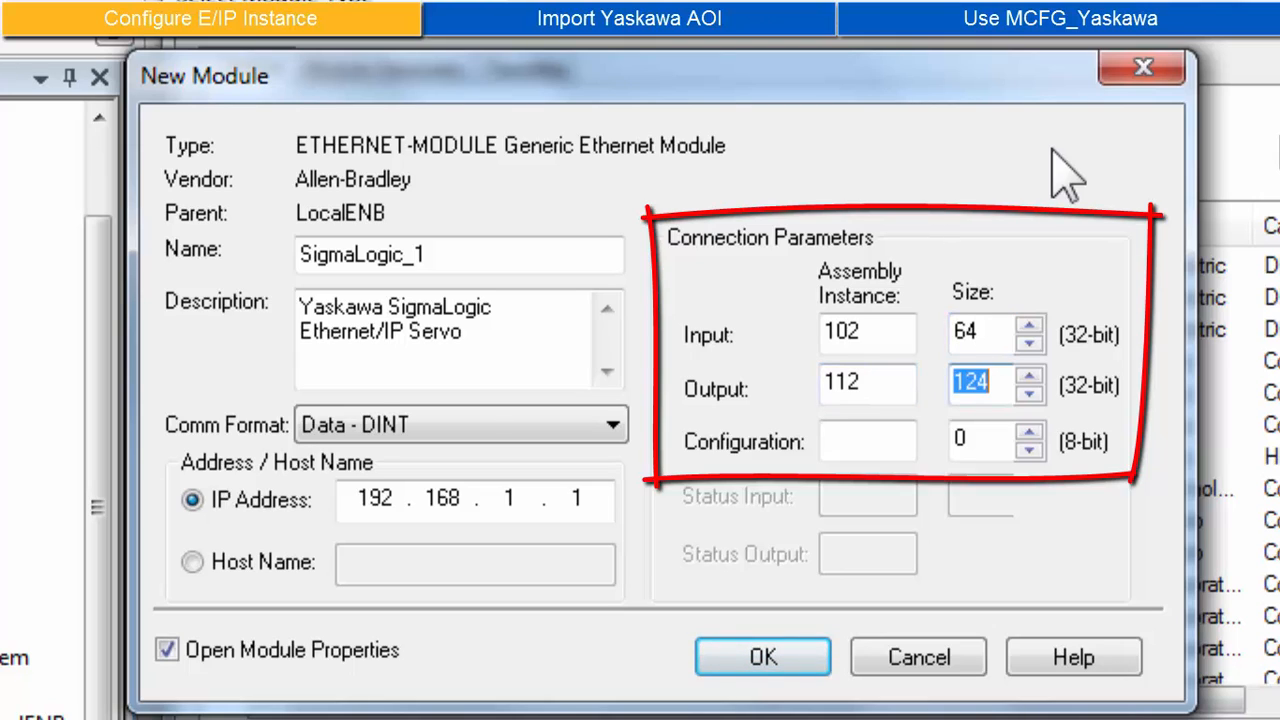
pyautogui.write('64')
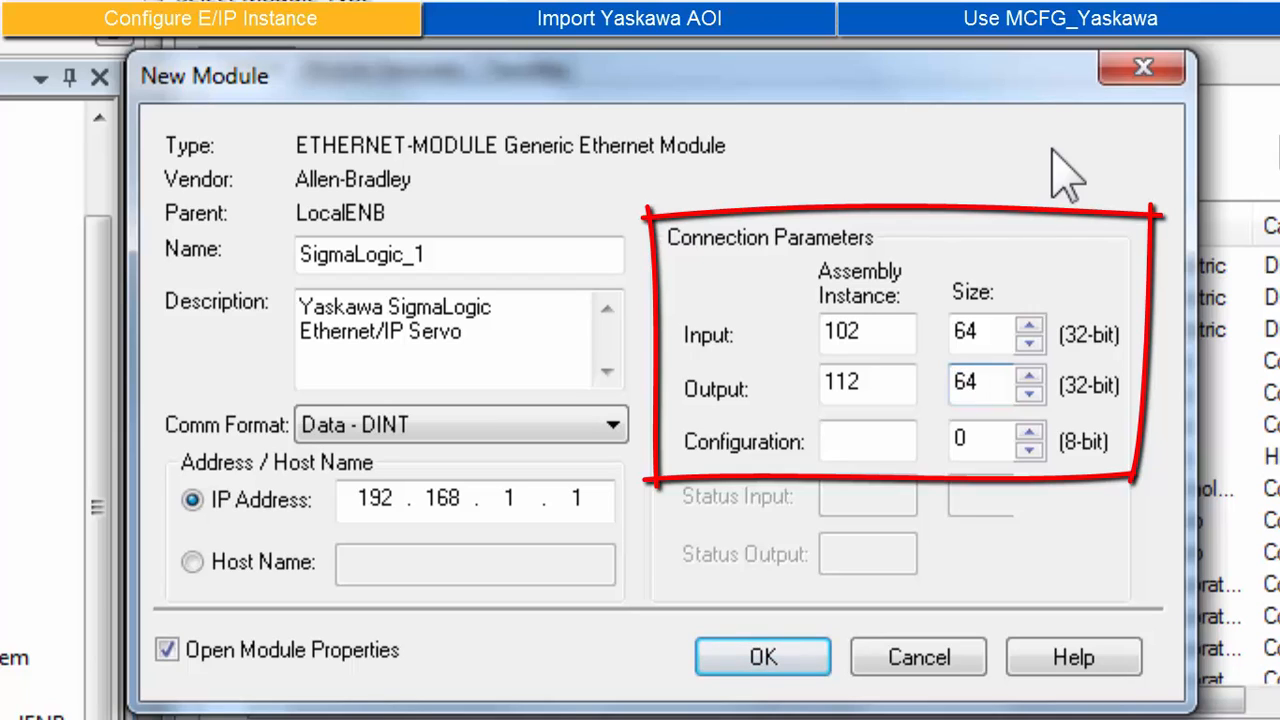
# Set the configuration assembly instance to 1 with size 1 and create the module
pyautogui.press('Tab')
pyautogui.write('1')
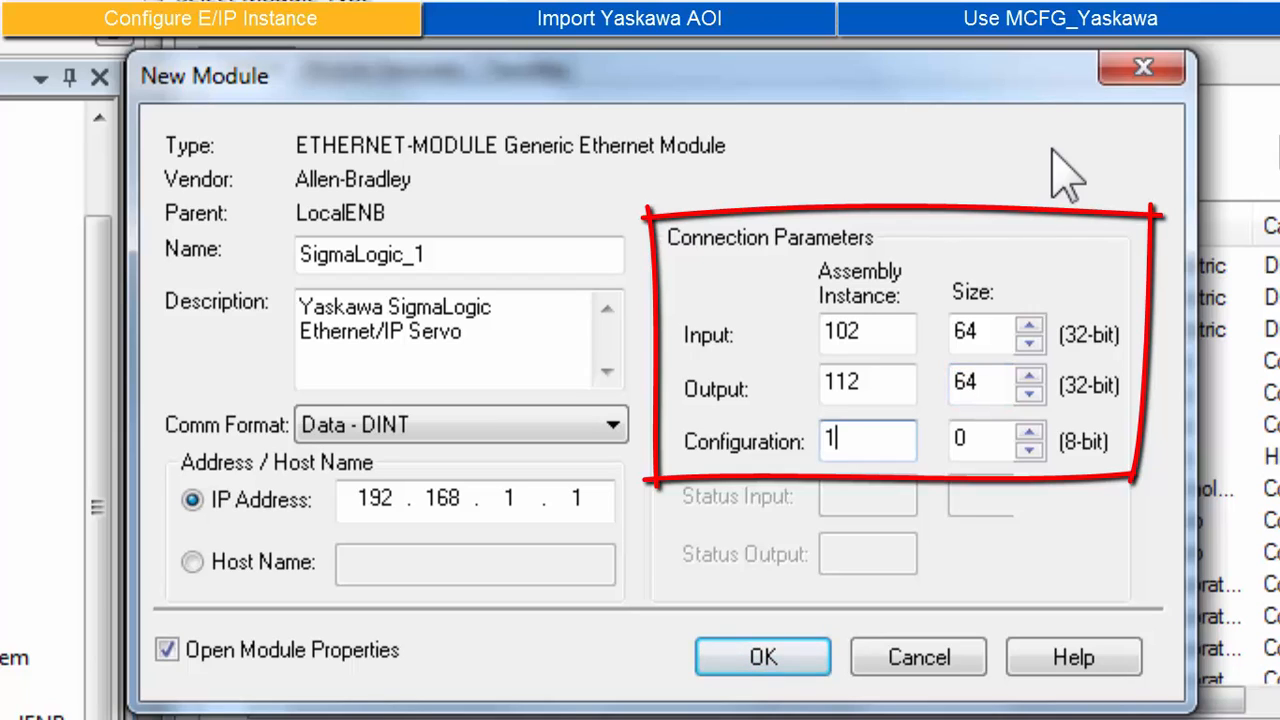
pyautogui.press('Tab')
pyautogui.write('1')
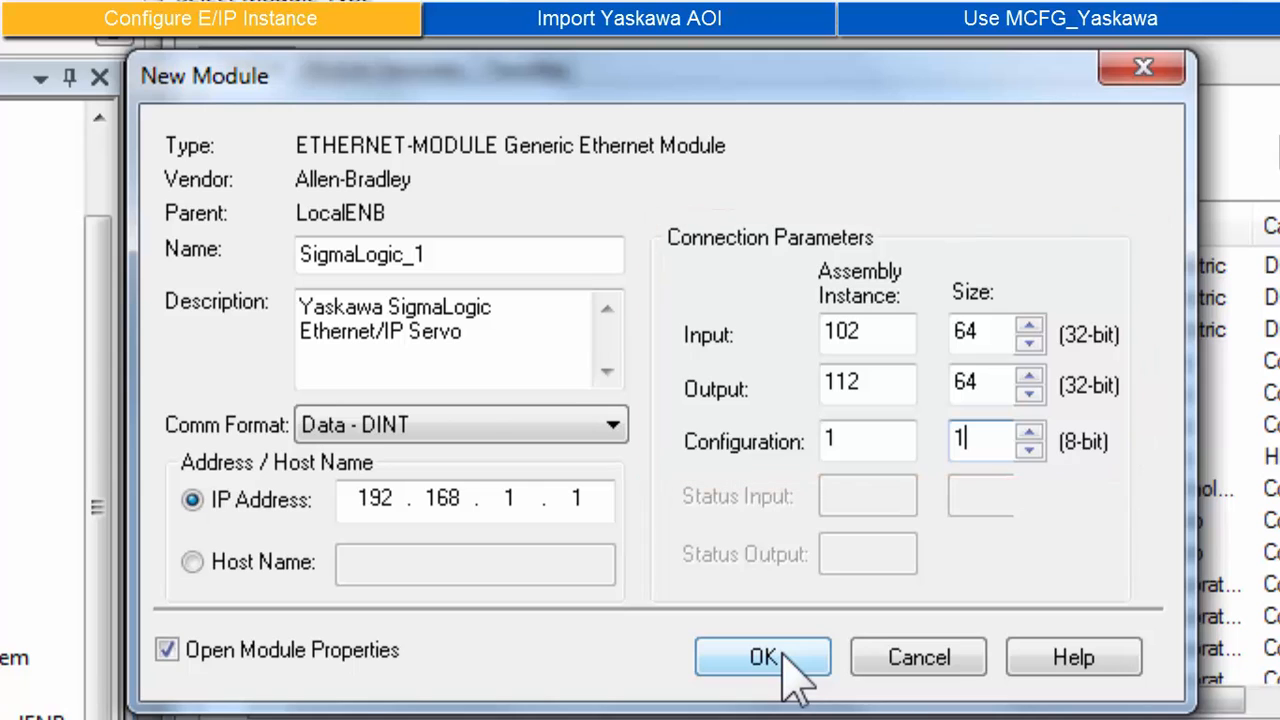
pyautogui.click(785, 656)
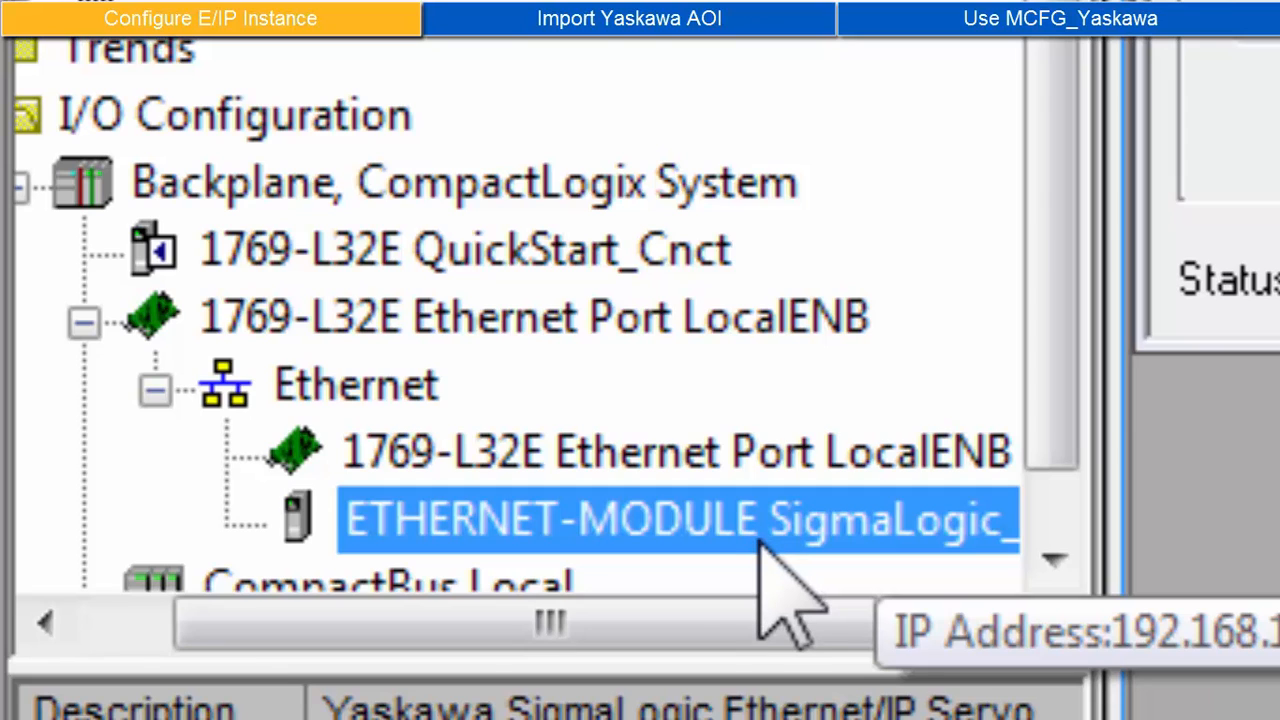
# Set the requested packet interval of the SigmaLogic_1 module to 12 ms in its connection properties
pyautogui.rightClick(665, 545)
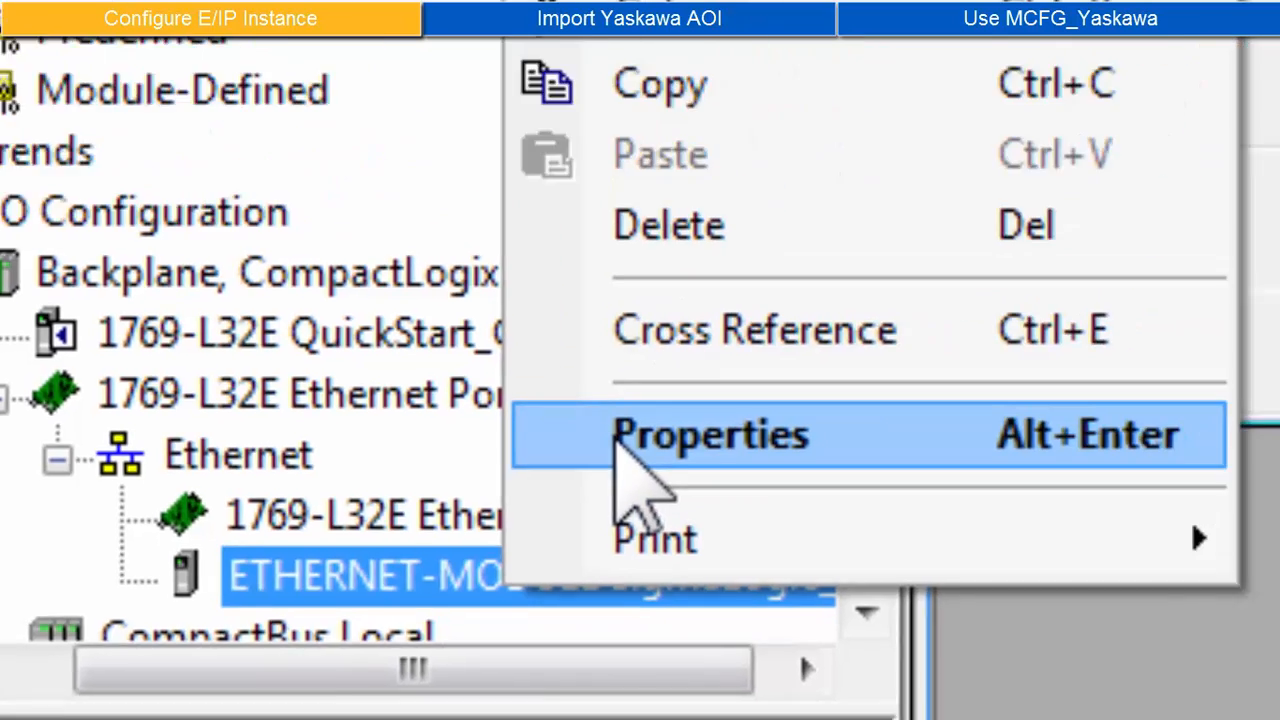
pyautogui.click(755, 360)
pyautogui.click(330, 128)
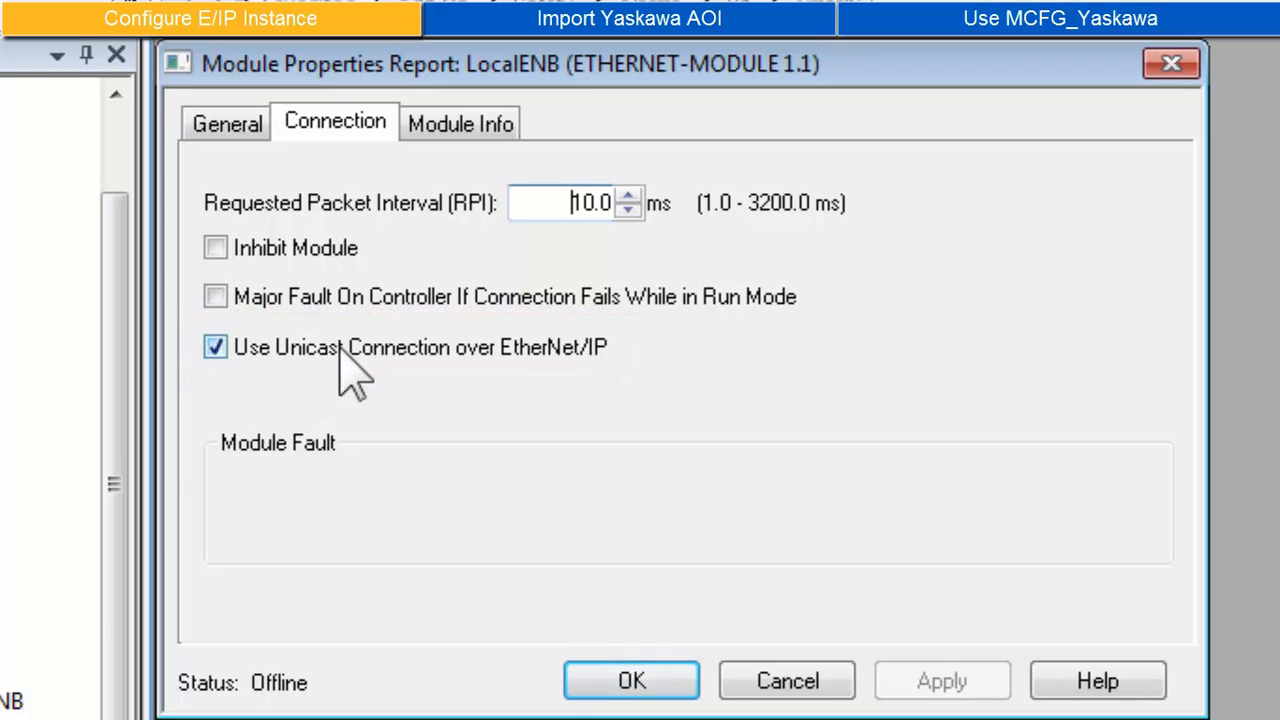
pyautogui.moveTo(547, 202); pyautogui.dragTo(612, 203)
pyautogui.write('12')
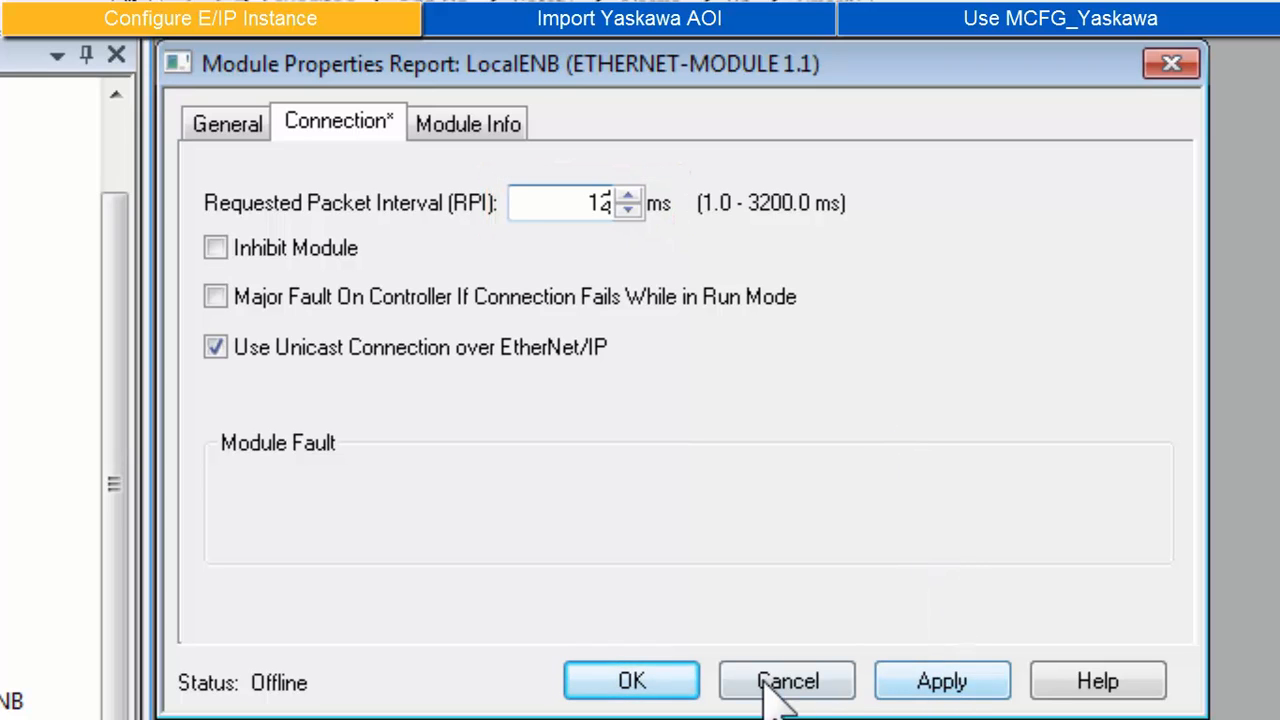
pyautogui.click(905, 678)
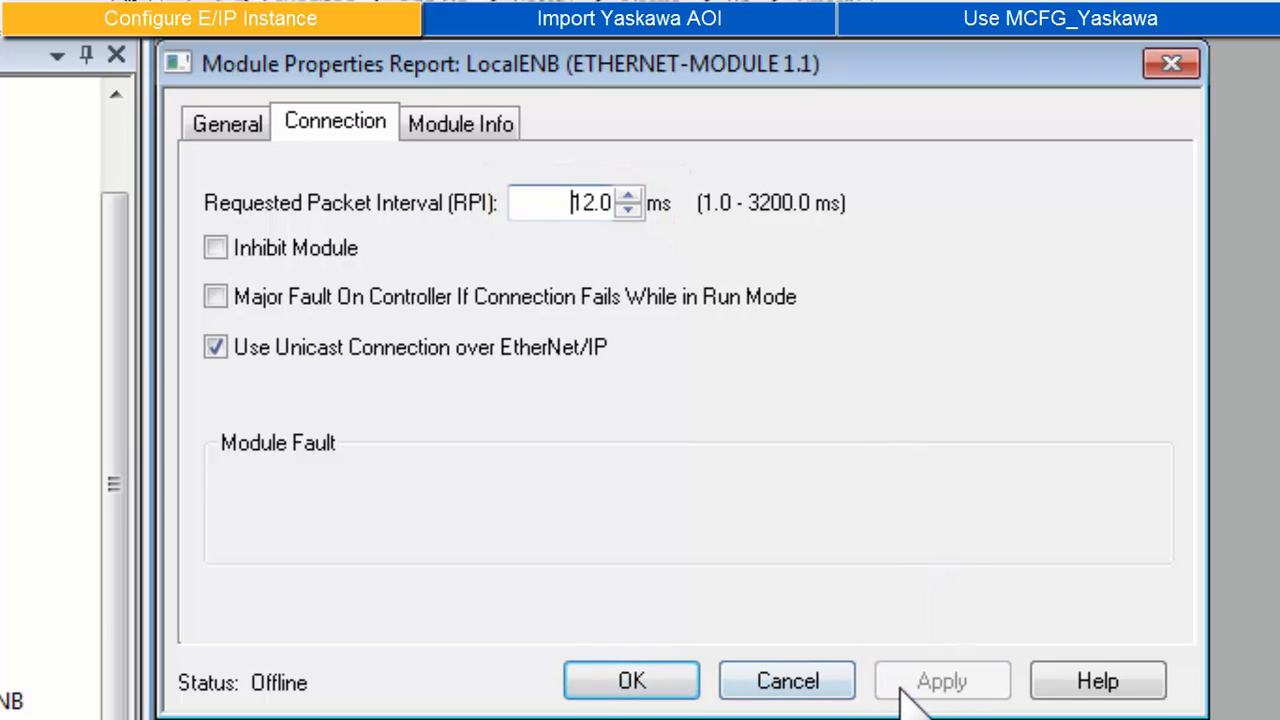
pyautogui.click(630, 683)
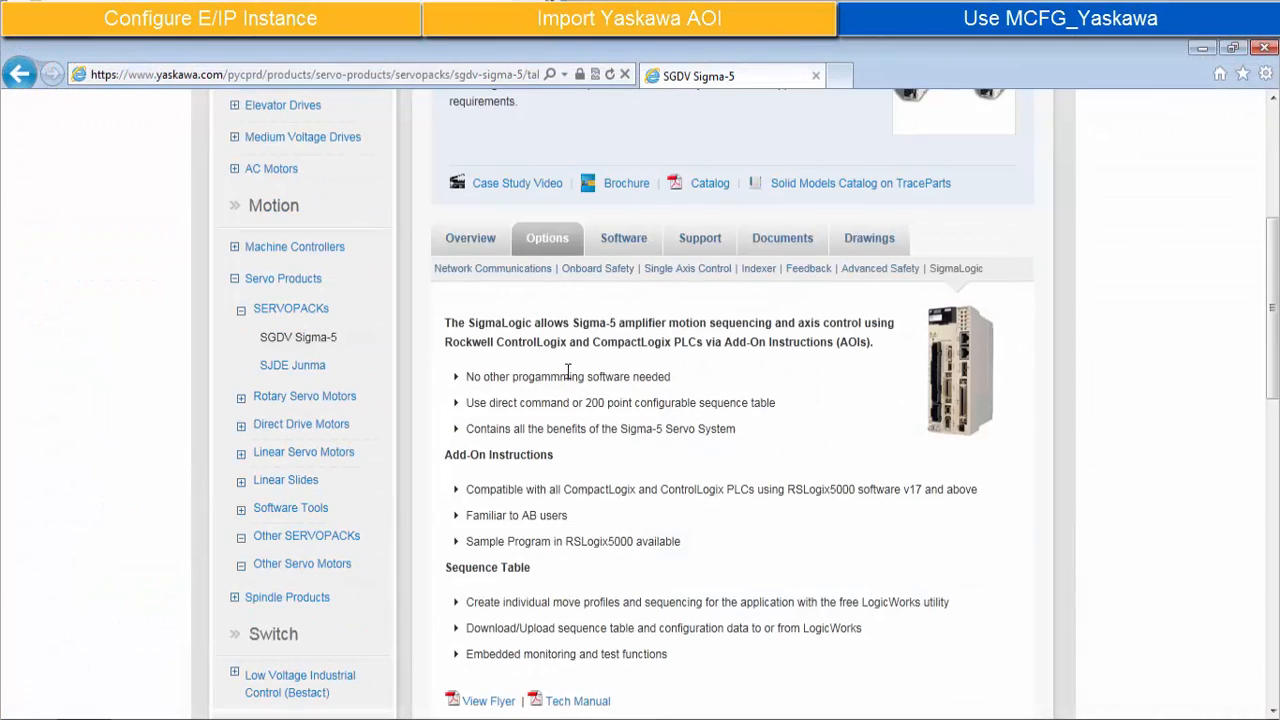
# Switch to the web browser and open the SigmaLogic Software Package from Yaskawa's SGDV Sigma-5 page
pyautogui.scroll(-2, 567, 372)
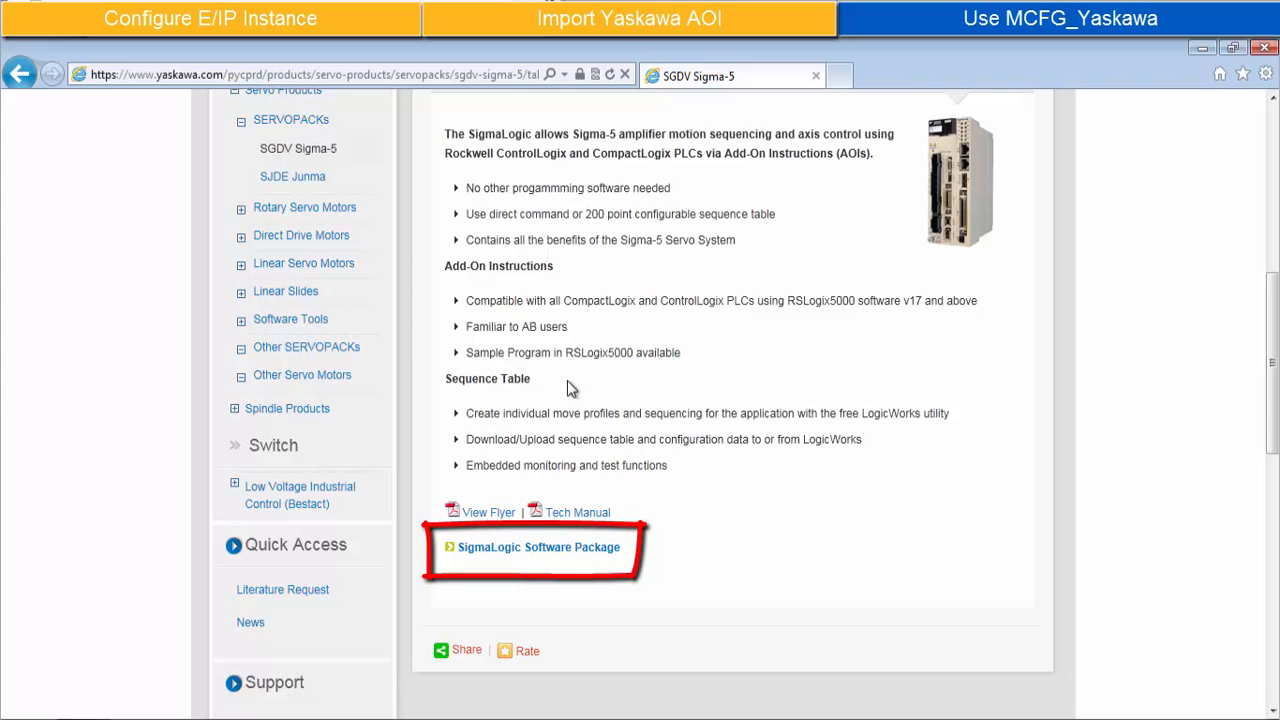
pyautogui.click(555, 553)
pyautogui.click(558, 192)
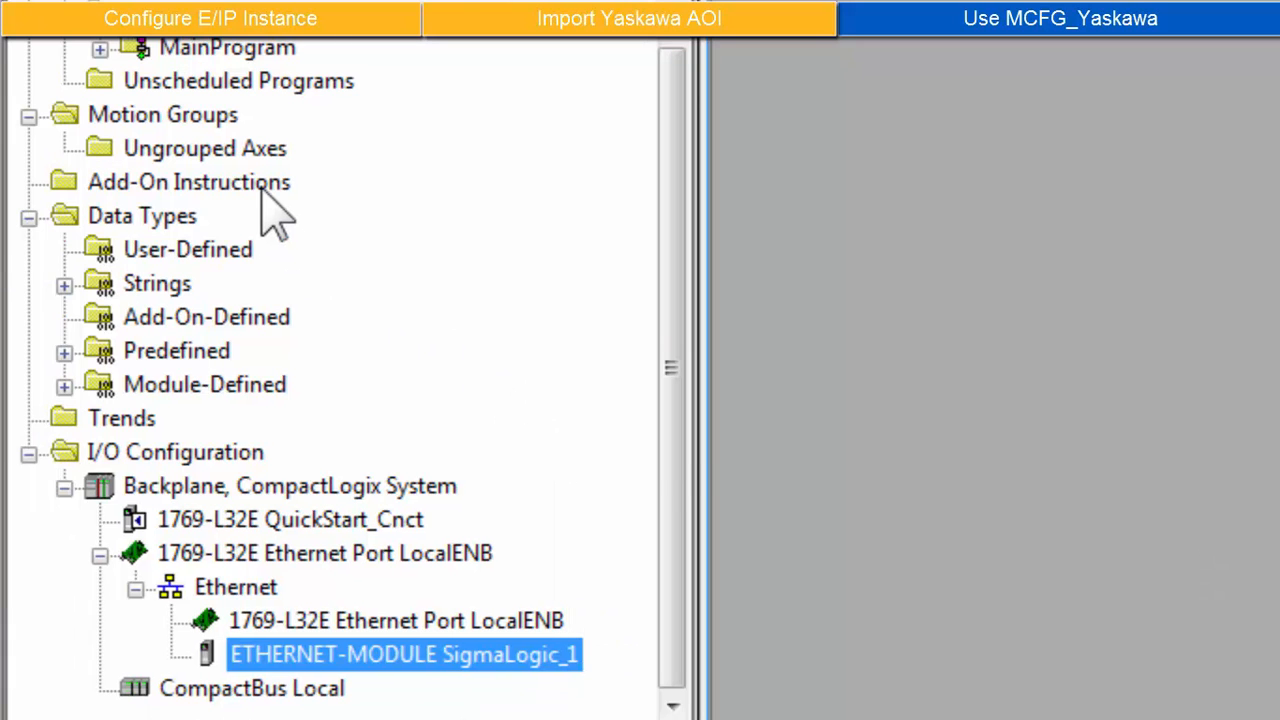
# Switch to RSLogix 5000 and choose MCFG_Yaskawa.L5X from the EIPIndexer_AOI_v17_2014_0625 folder as the Add-On Instruction to import
pyautogui.rightClick(263, 190)
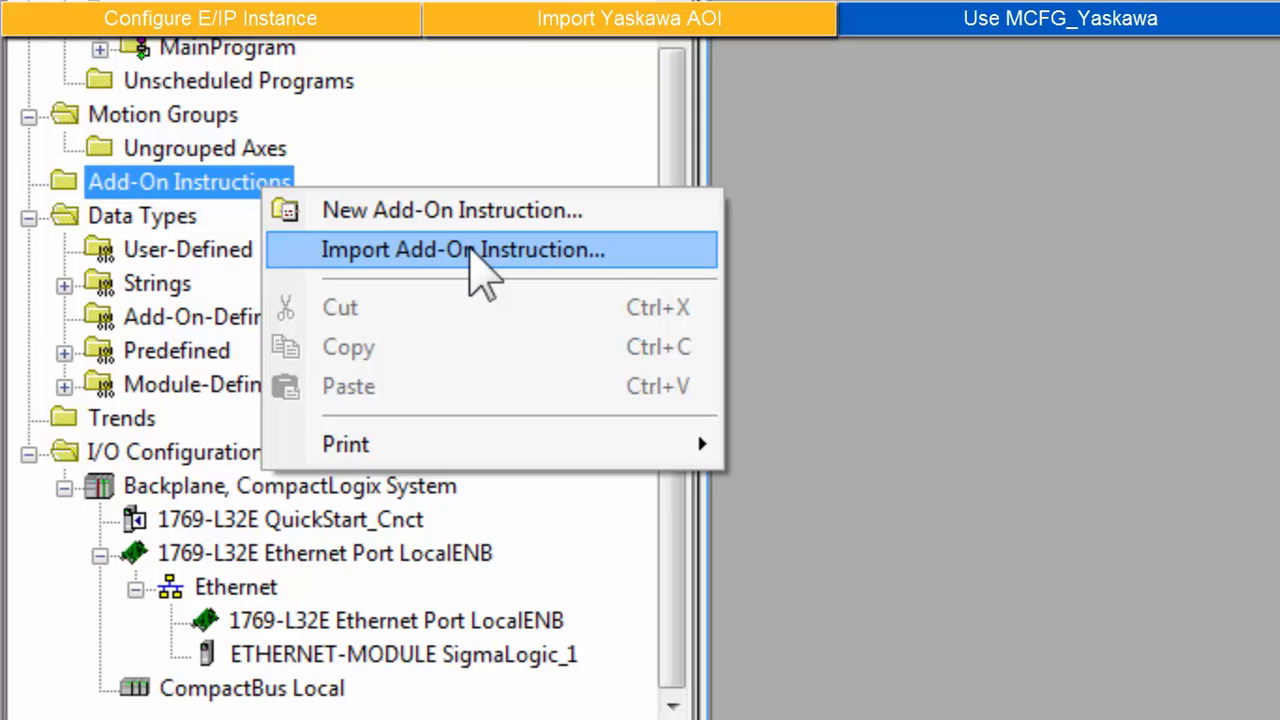
pyautogui.click(470, 250)
pyautogui.click(673, 124)
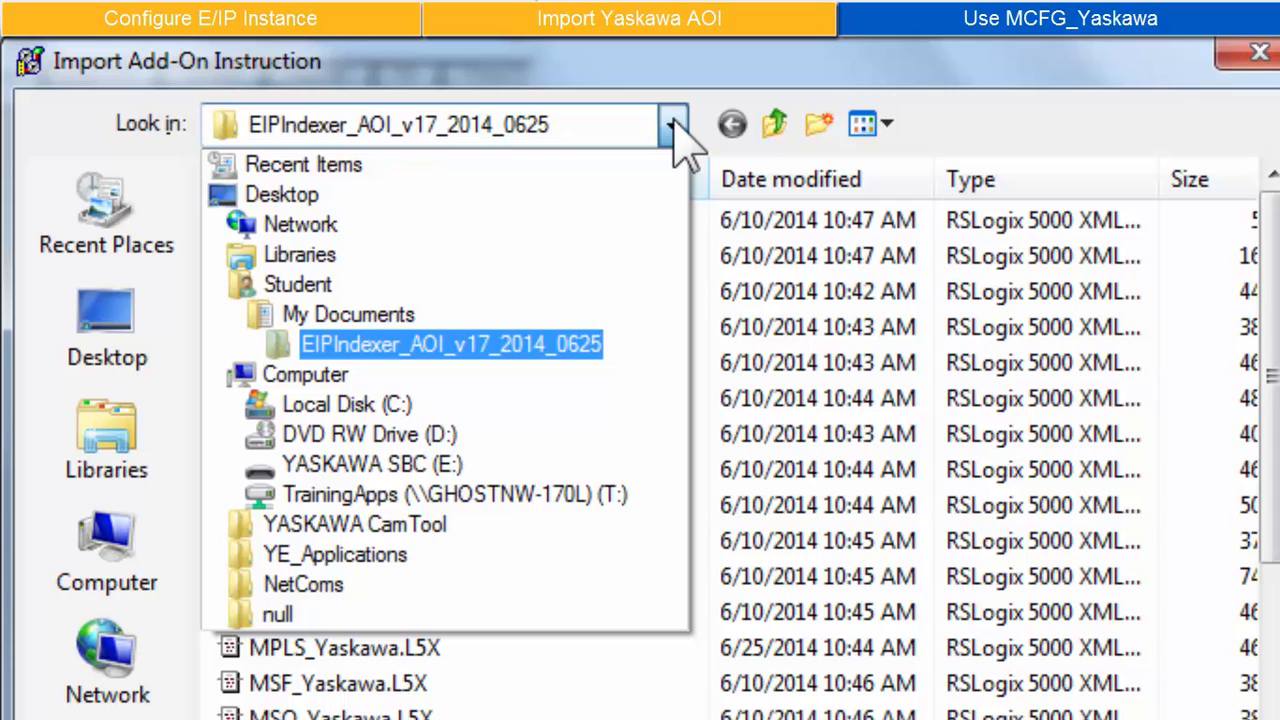
pyautogui.click(673, 127)
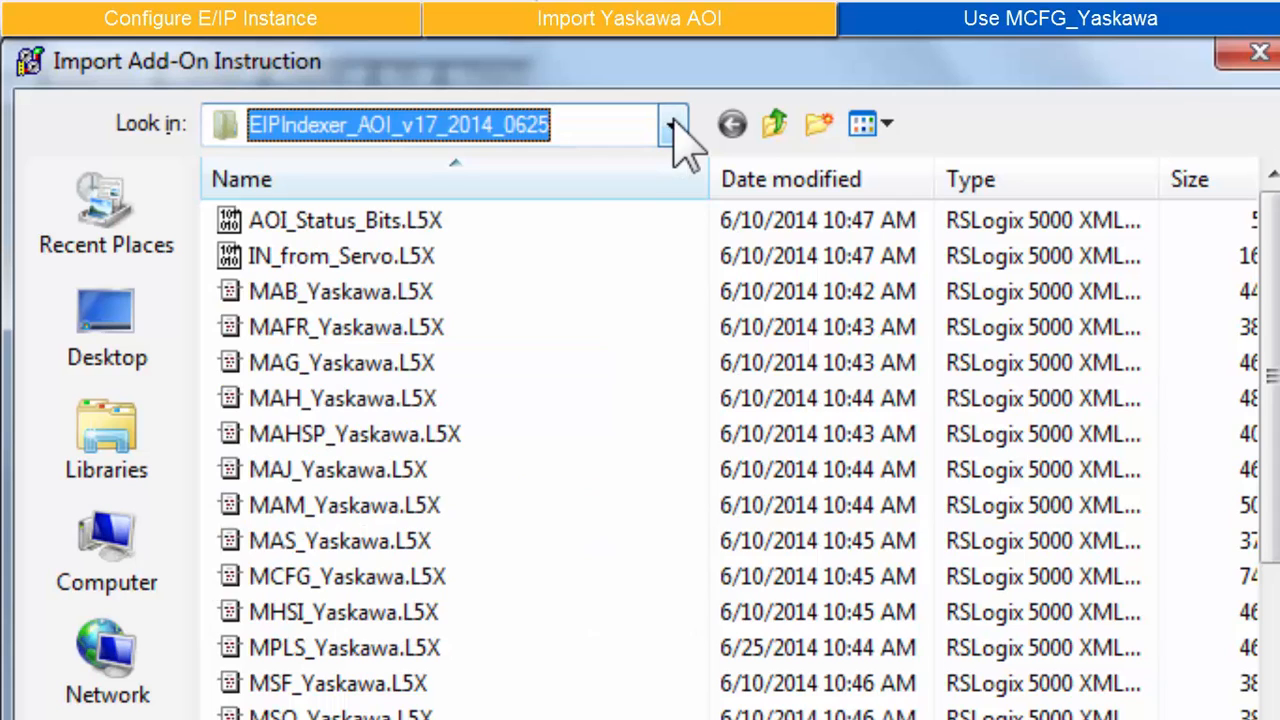
pyautogui.doubleClick(425, 570)
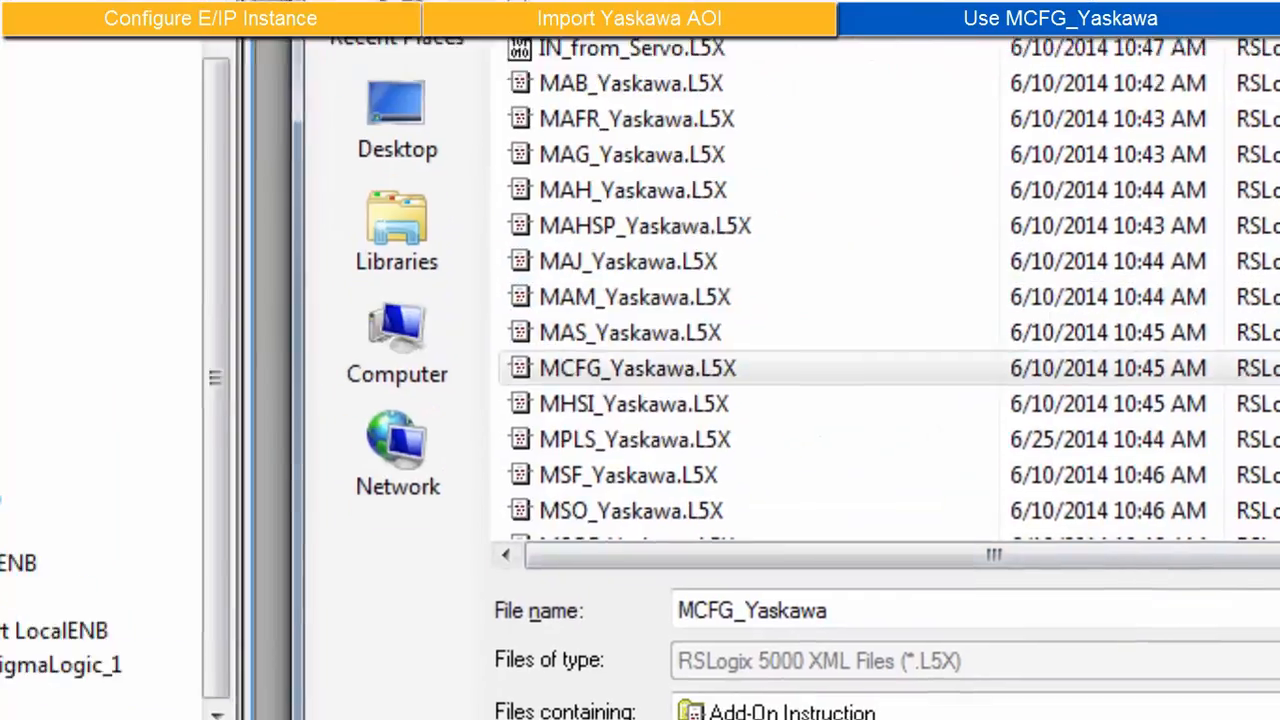
pyautogui.click(1204, 473)
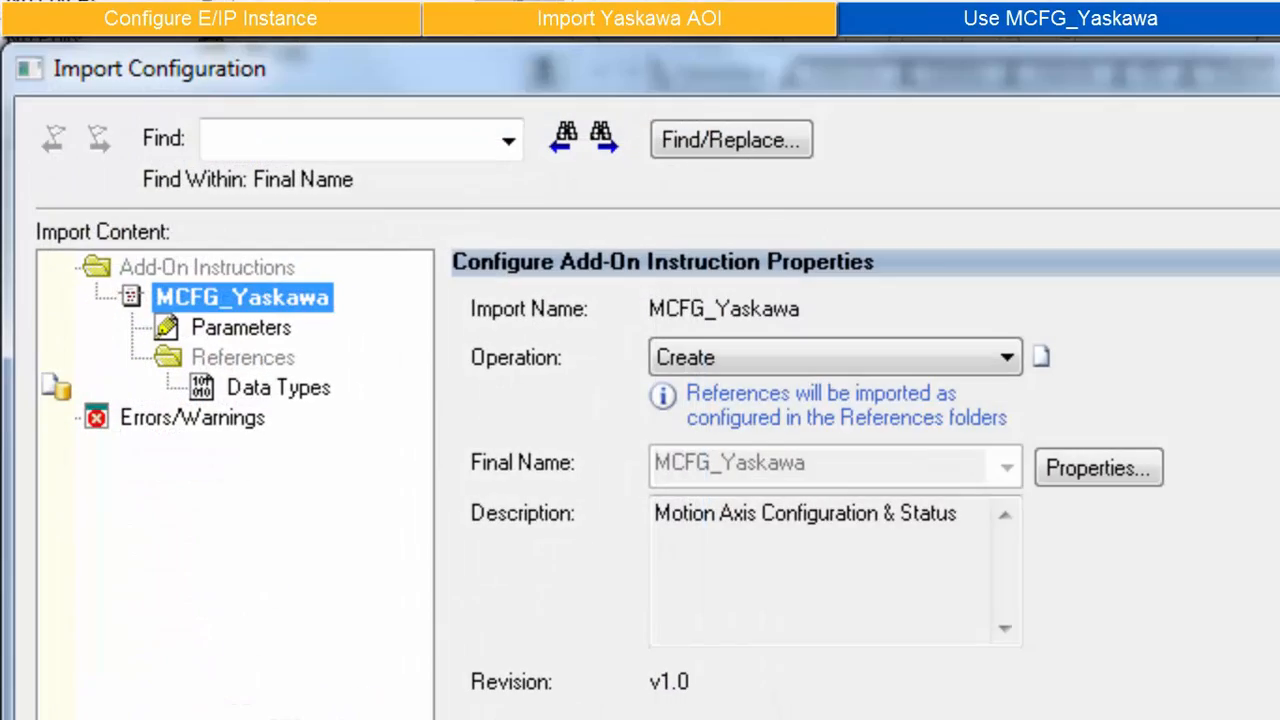
# Review the parameters of MCFG_Yaskawa in the import configuration and complete the import with the Create operation
pyautogui.click(275, 326)
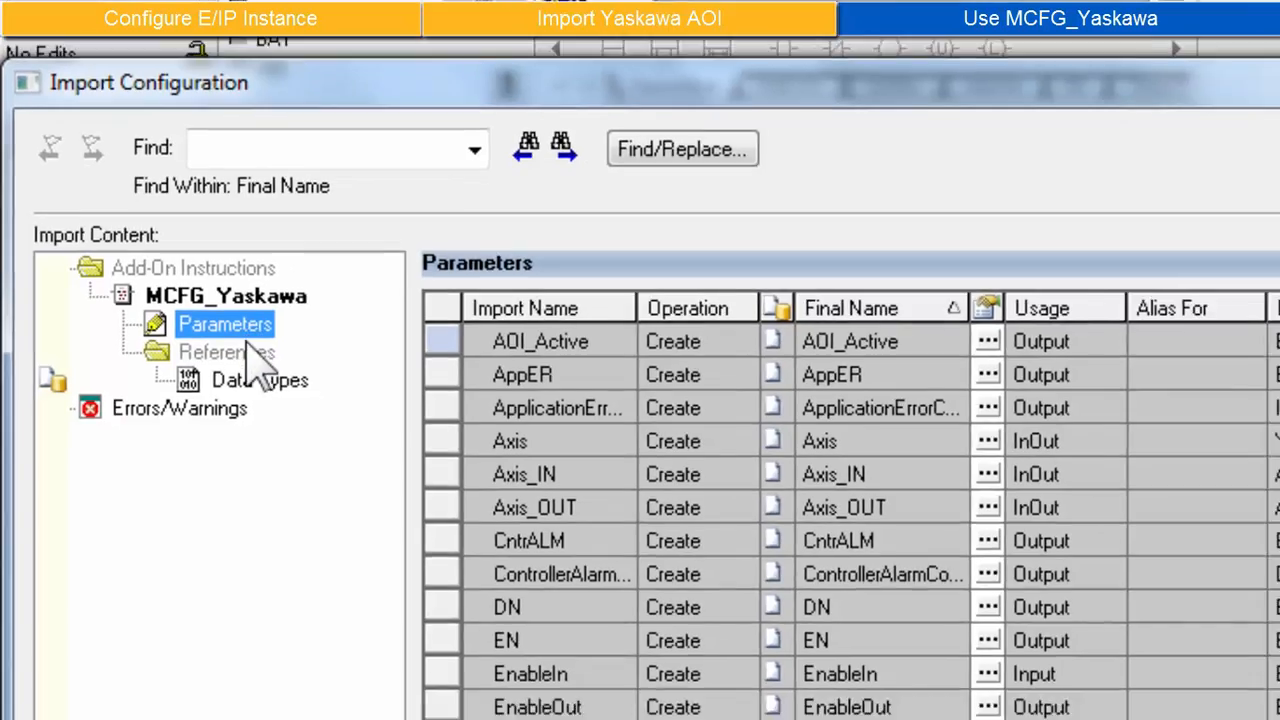
pyautogui.click(226, 296)
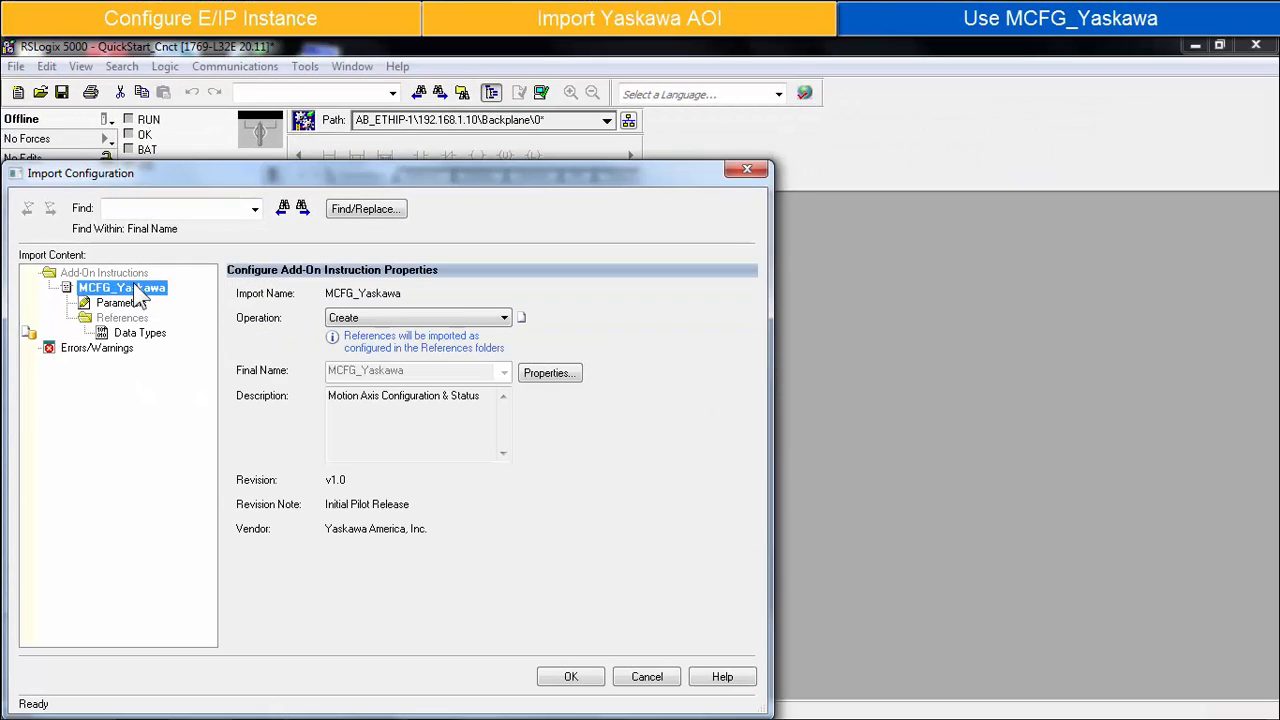
pyautogui.click(571, 677)
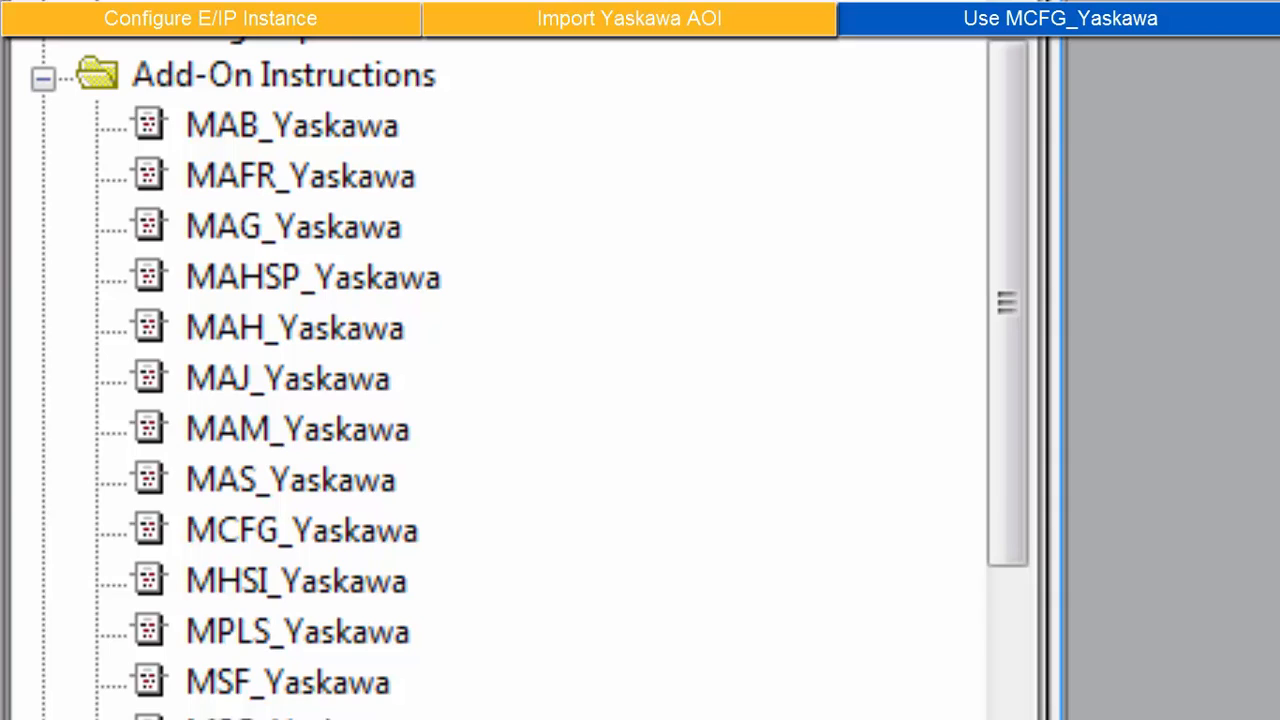
# Open the MainRoutine ladder logic of MainProgram under MainTask
pyautogui.click(357, 548)
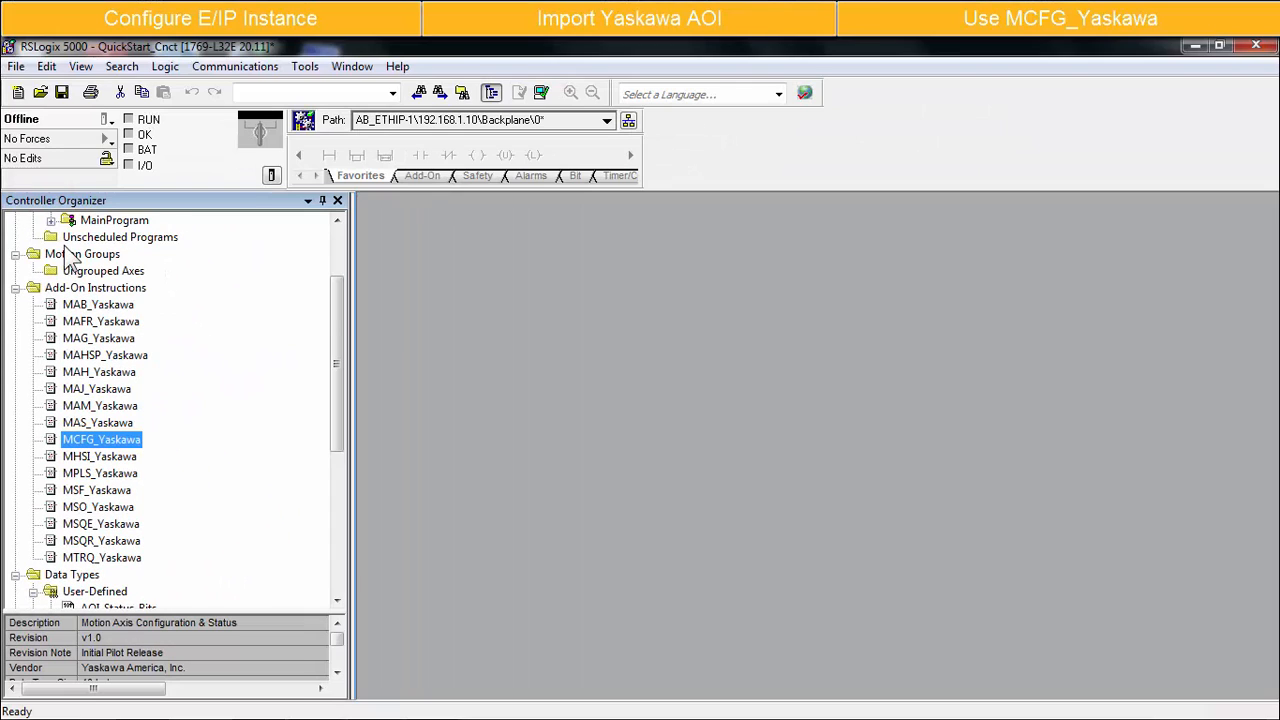
pyautogui.scroll(2, 68, 258)
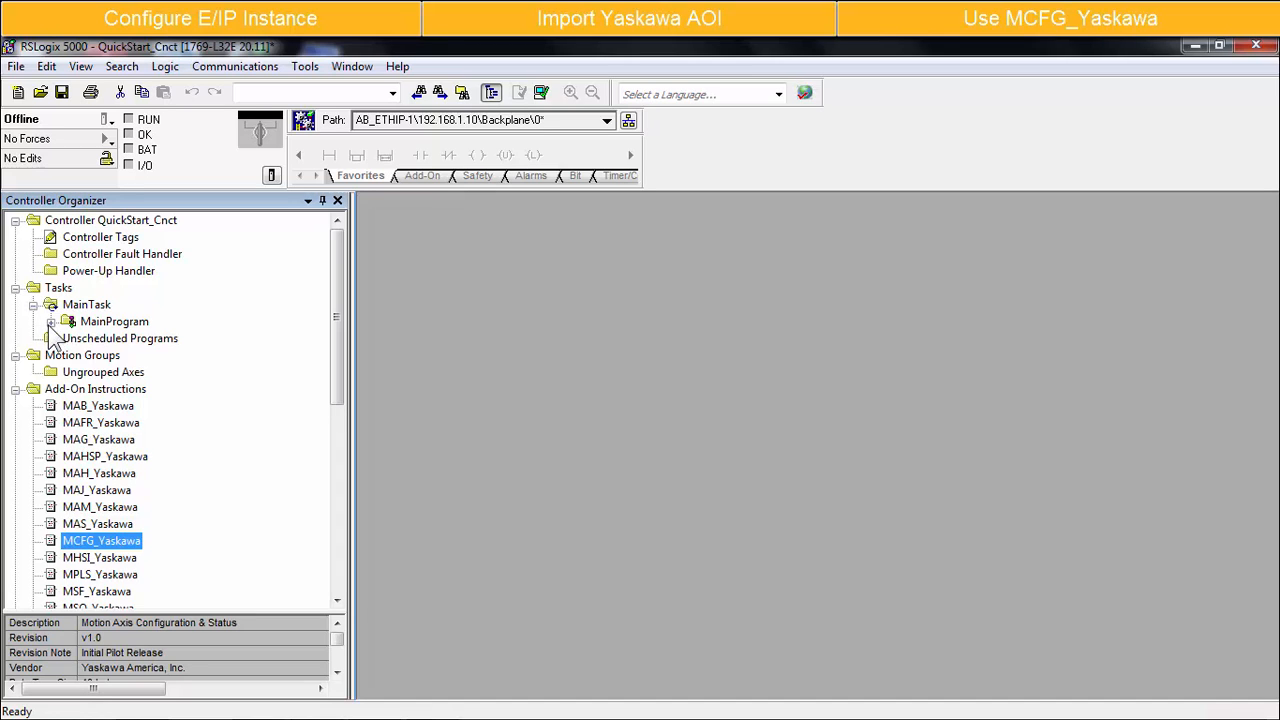
pyautogui.click(50, 322)
pyautogui.doubleClick(125, 355)
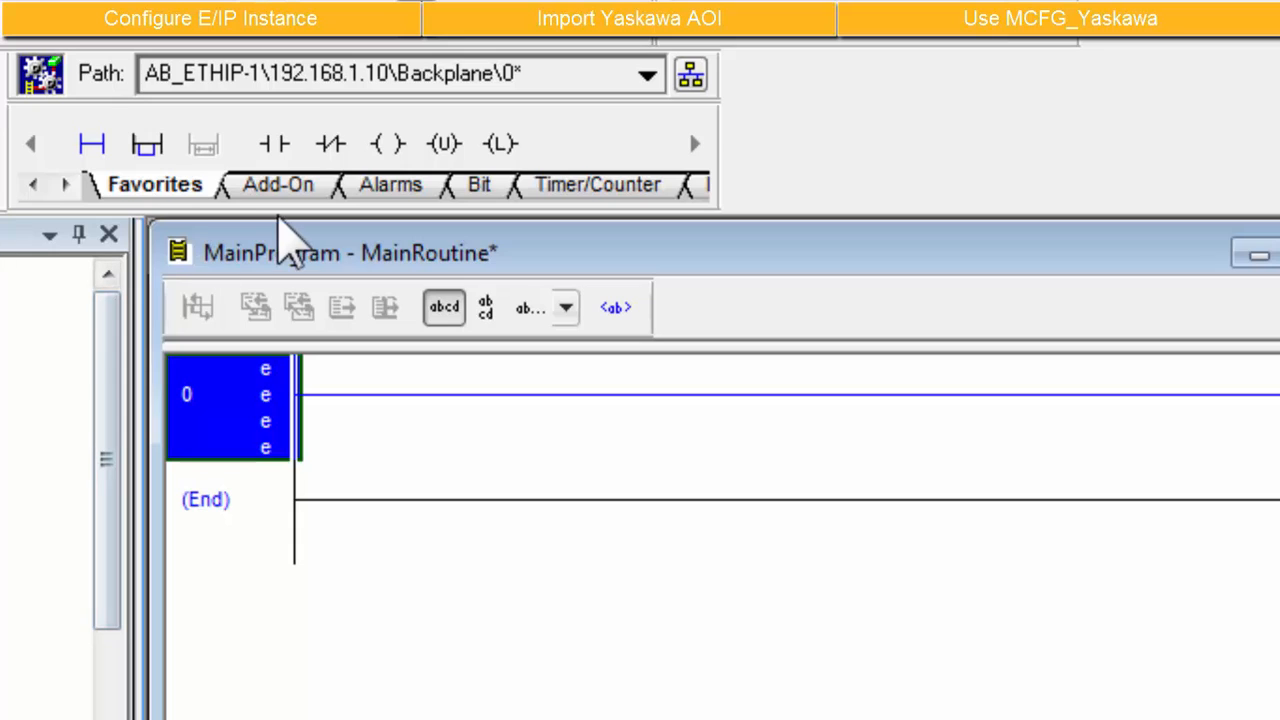
# Widen the instruction palette to show all Add-On Instructions and insert MCFG_Yaskawa on rung 0 of MainRoutine
pyautogui.click(284, 190)
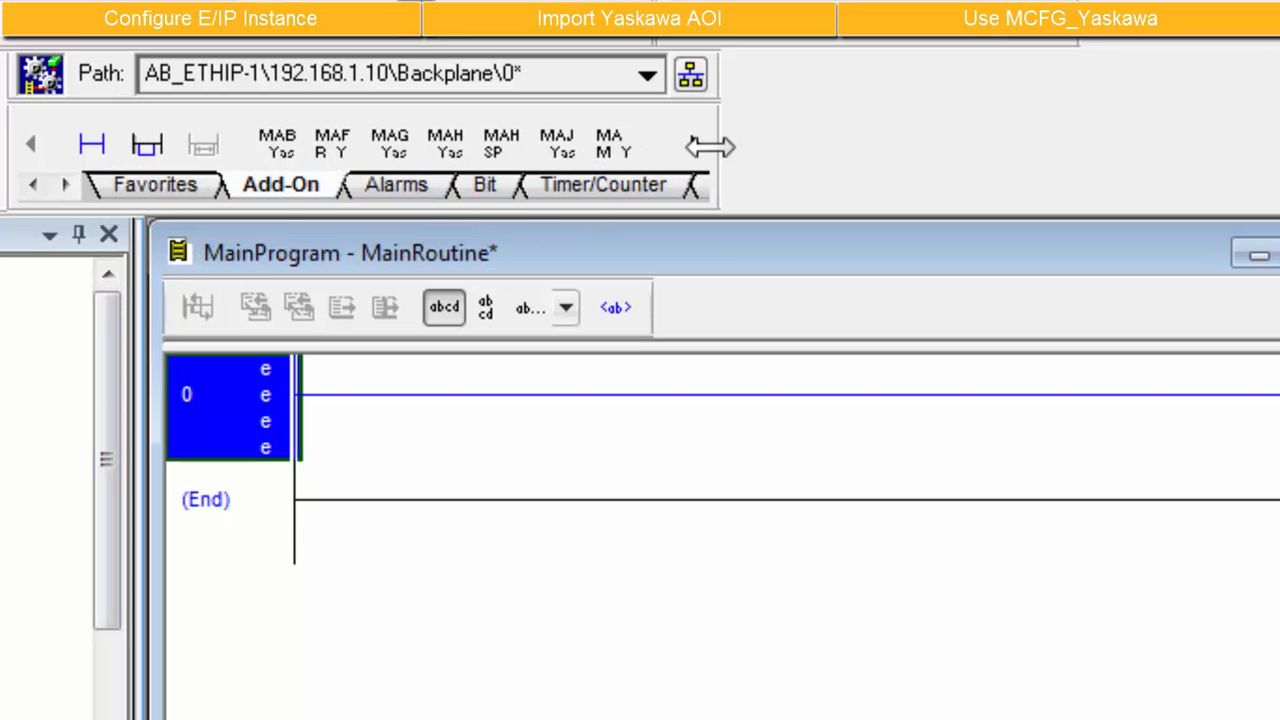
pyautogui.moveTo(712, 149); pyautogui.dragTo(1250, 172)
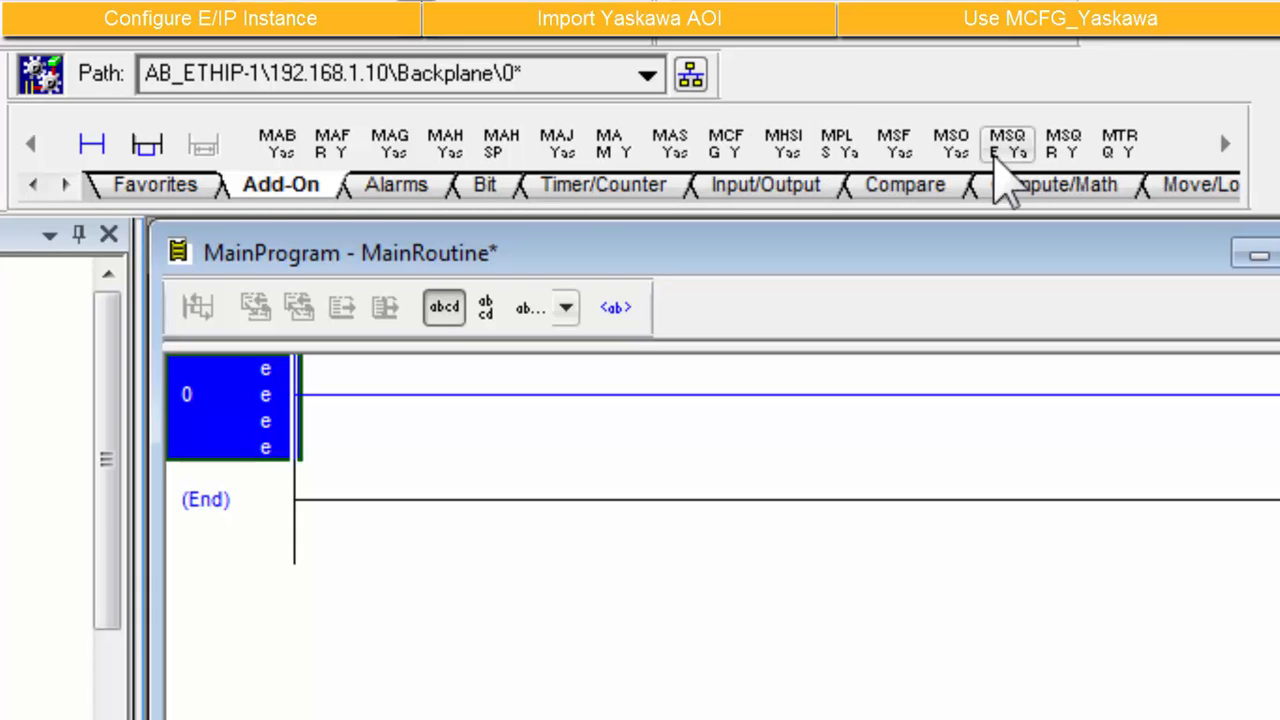
pyautogui.click(742, 142)
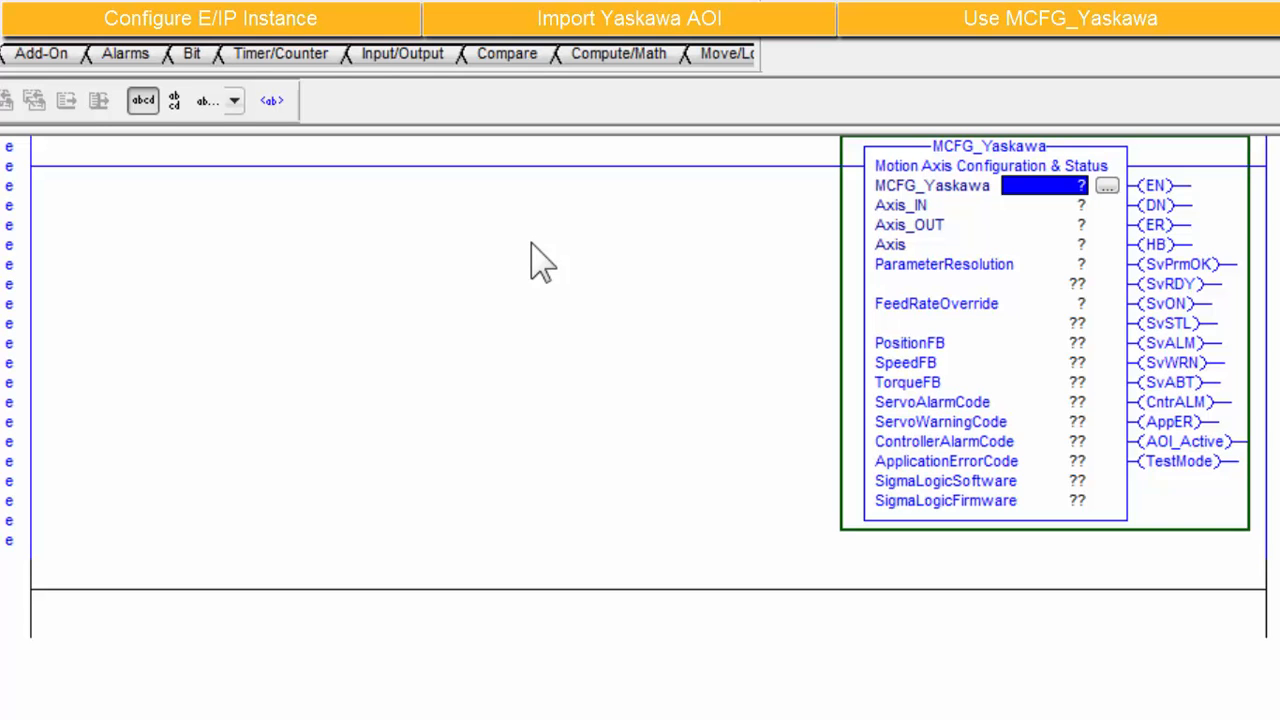
# Review the parameter names, data types and descriptions in the MCFG_Yaskawa instruction help, leaving the definition unchanged
pyautogui.rightClick(900, 302)
pyautogui.click(1094, 686)
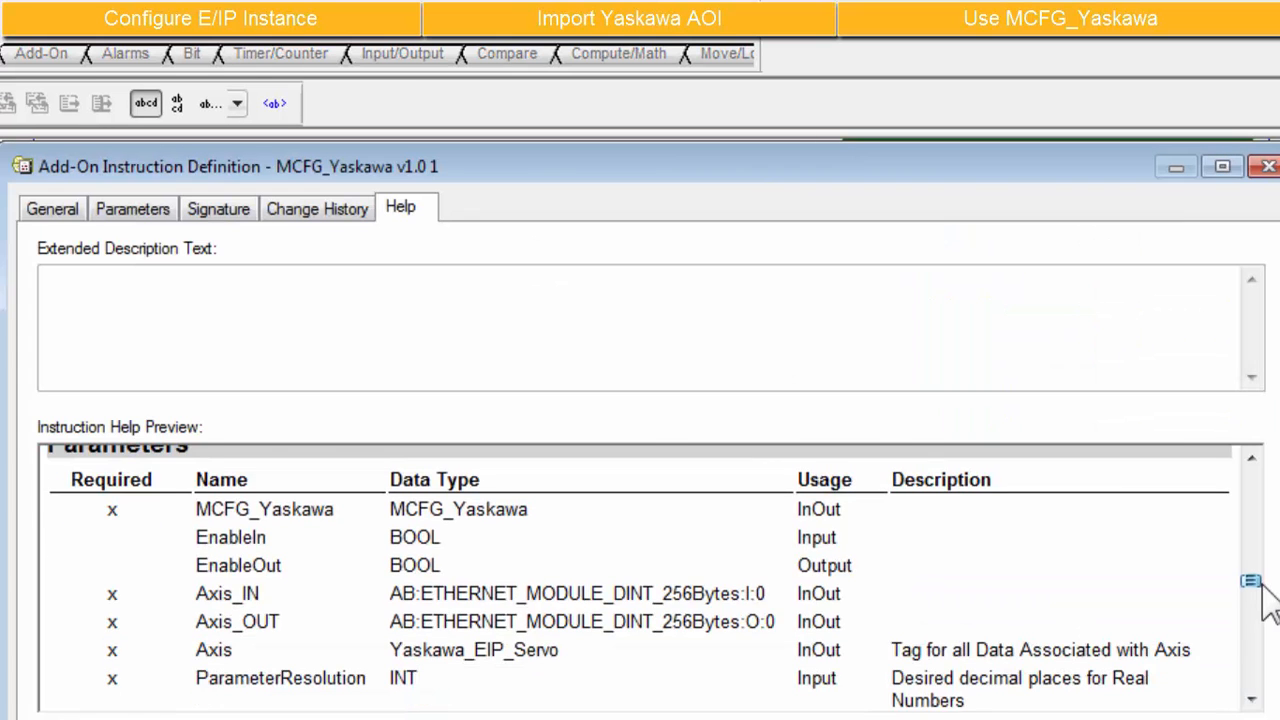
pyautogui.moveTo(1262, 588); pyautogui.dragTo(1262, 690)
pyautogui.click(1268, 166)
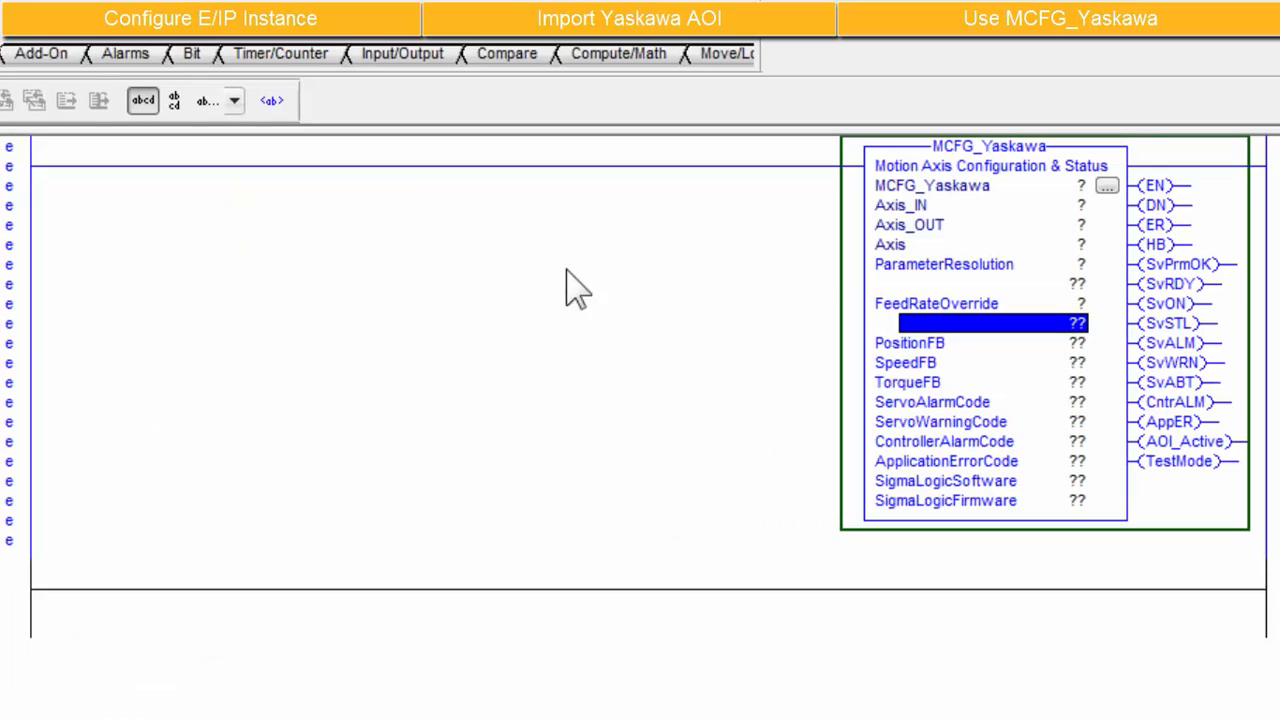
# Create a tag named MCFG_1 of data type MCFG_Yaskawa for the instruction's MCFG_Yaskawa operand
pyautogui.click(1048, 187)
pyautogui.hotkey('ctrl', 'w')
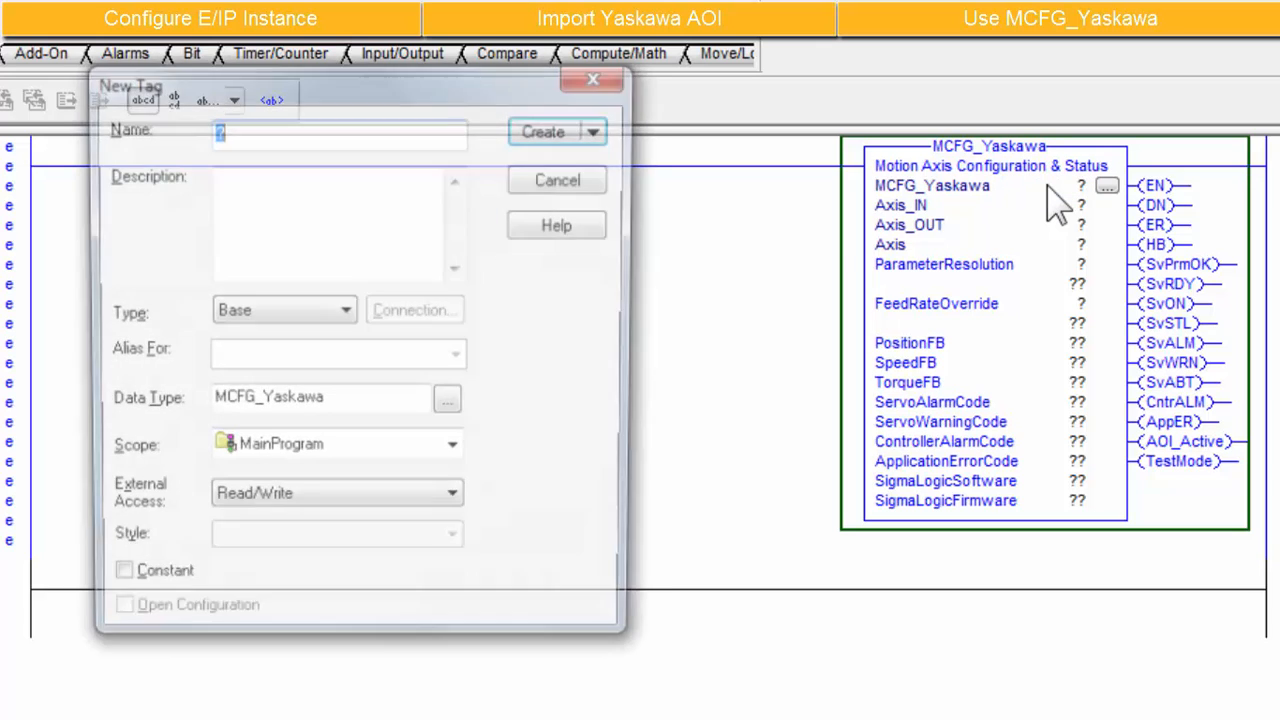
pyautogui.write('MCFG')
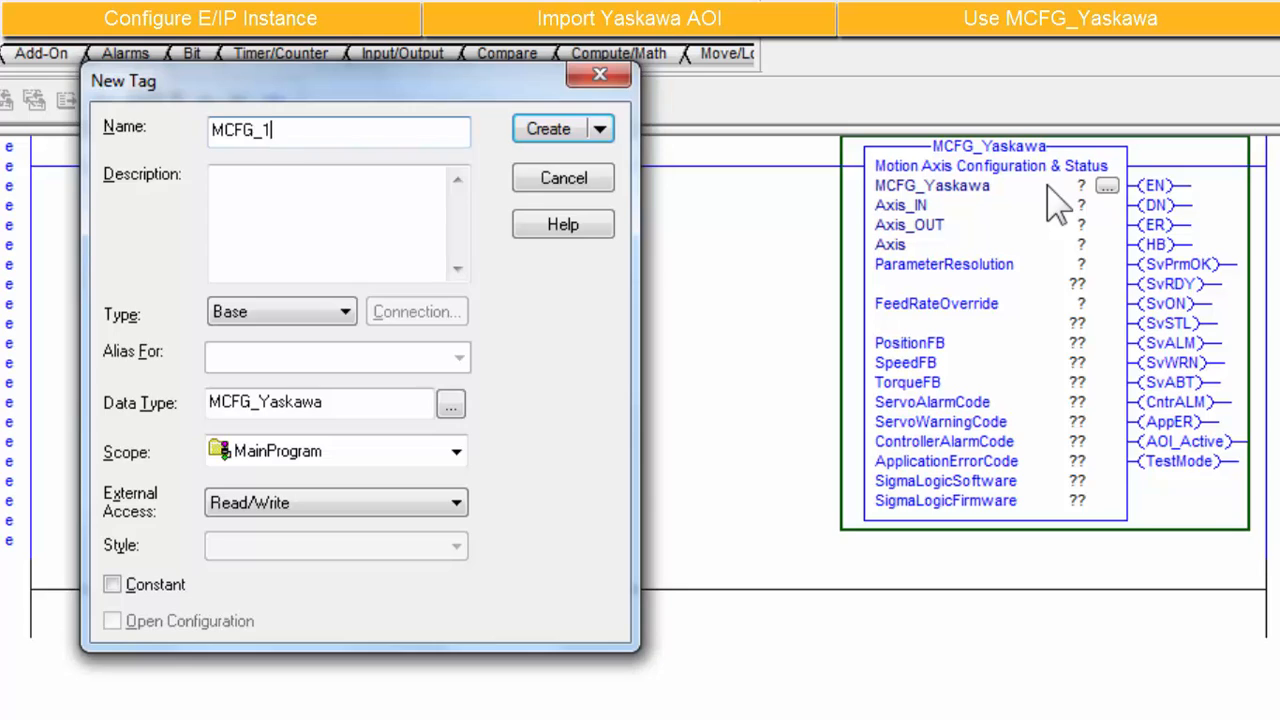
pyautogui.write('_1')
pyautogui.press('Return')
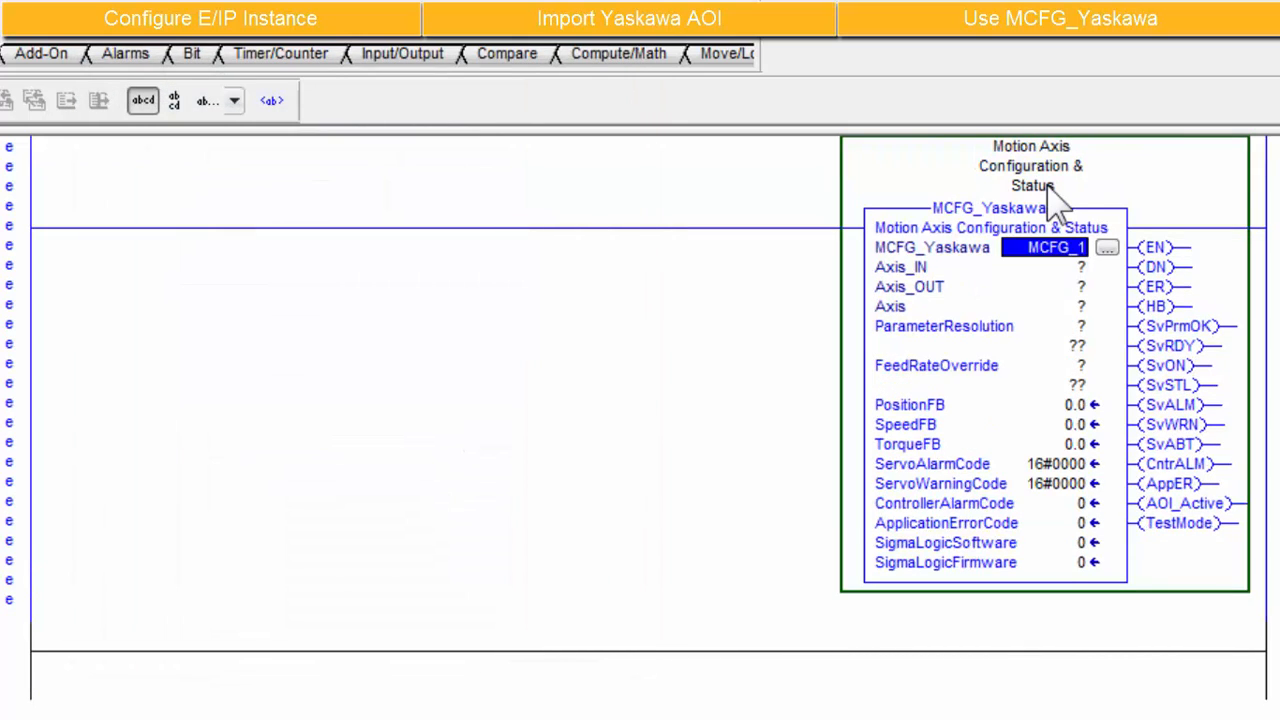
# Assign the module input tag SigmaLogic_1:I to the Axis_IN operand of MCFG_Yaskawa
pyautogui.click(1060, 270)
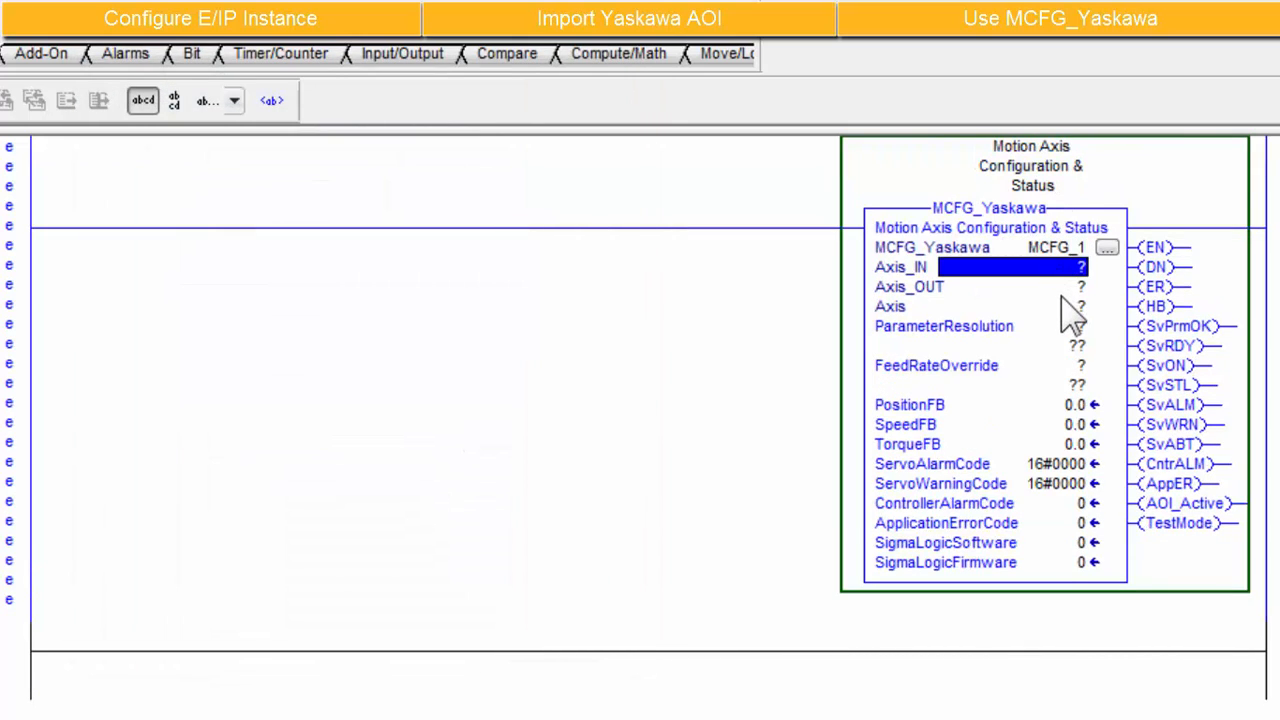
pyautogui.click(1062, 292)
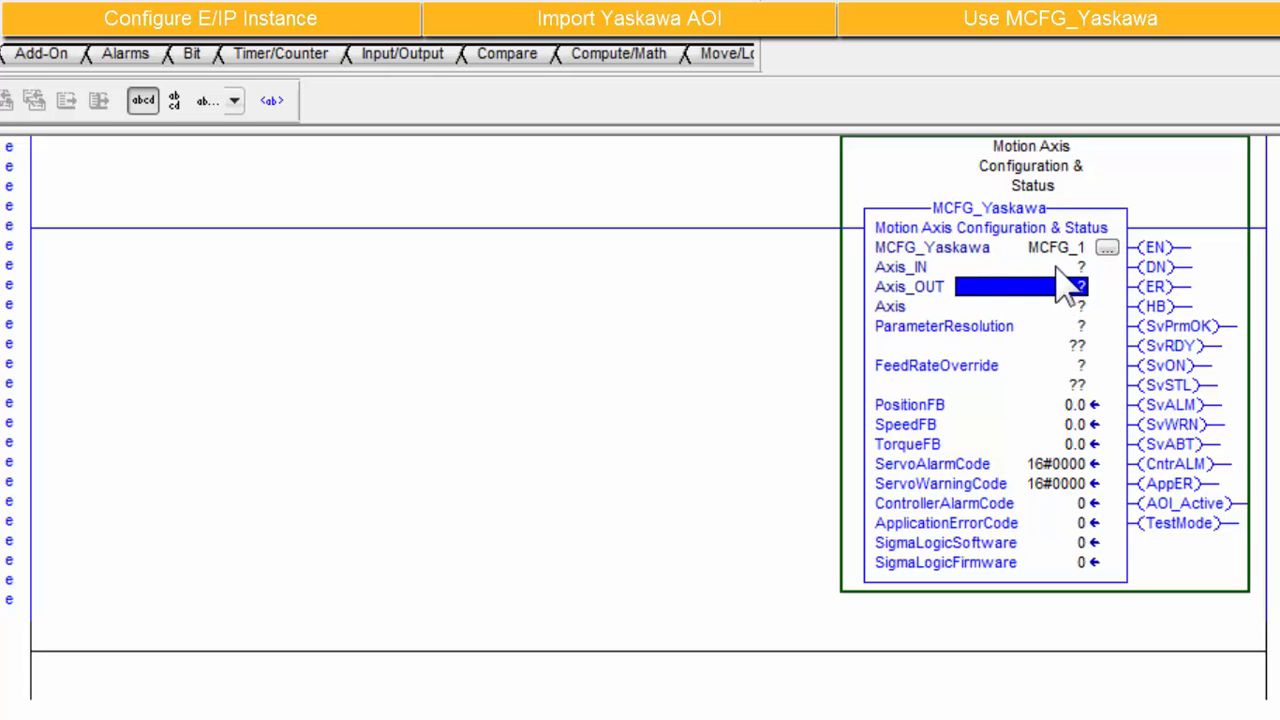
pyautogui.click(1055, 267)
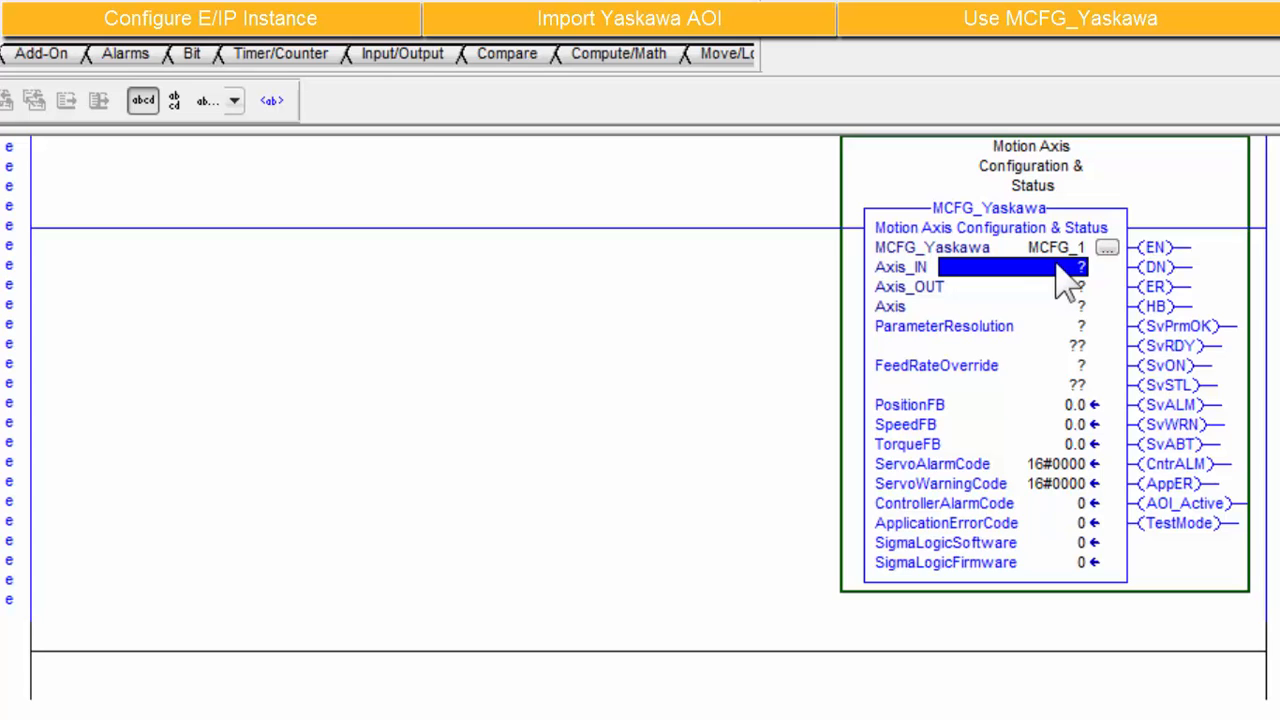
pyautogui.click(1057, 265)
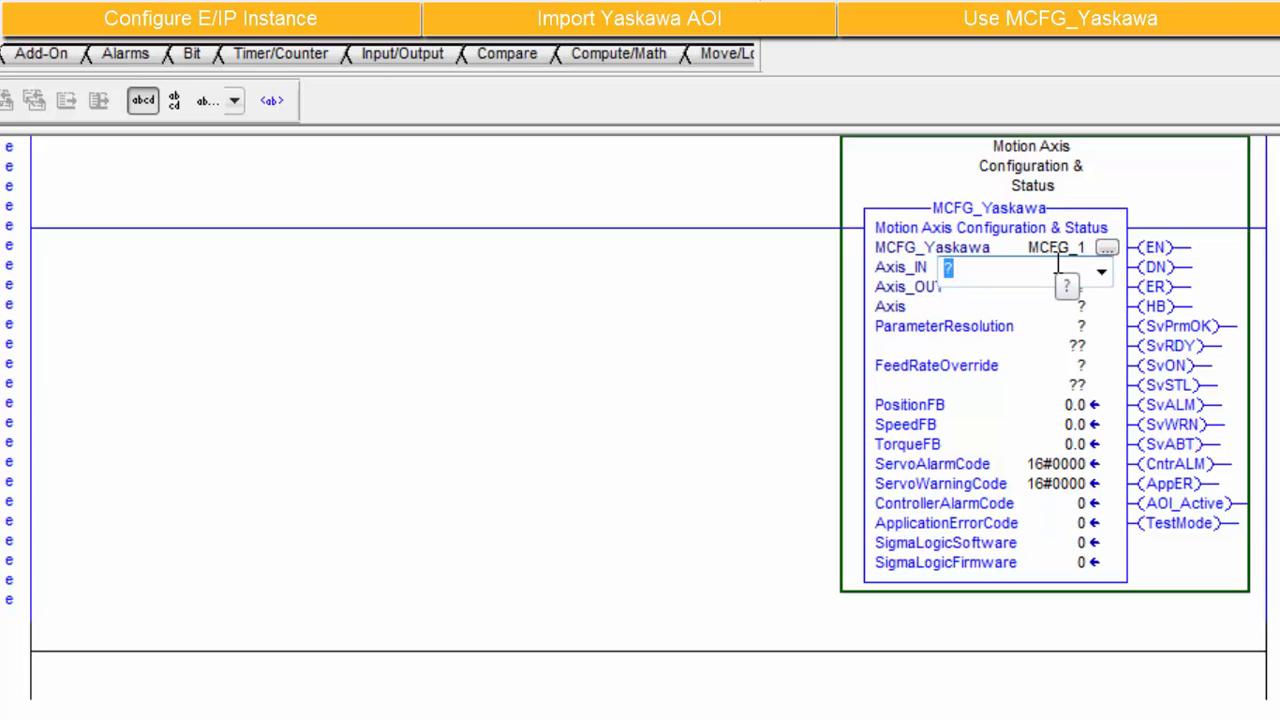
pyautogui.click(1101, 271)
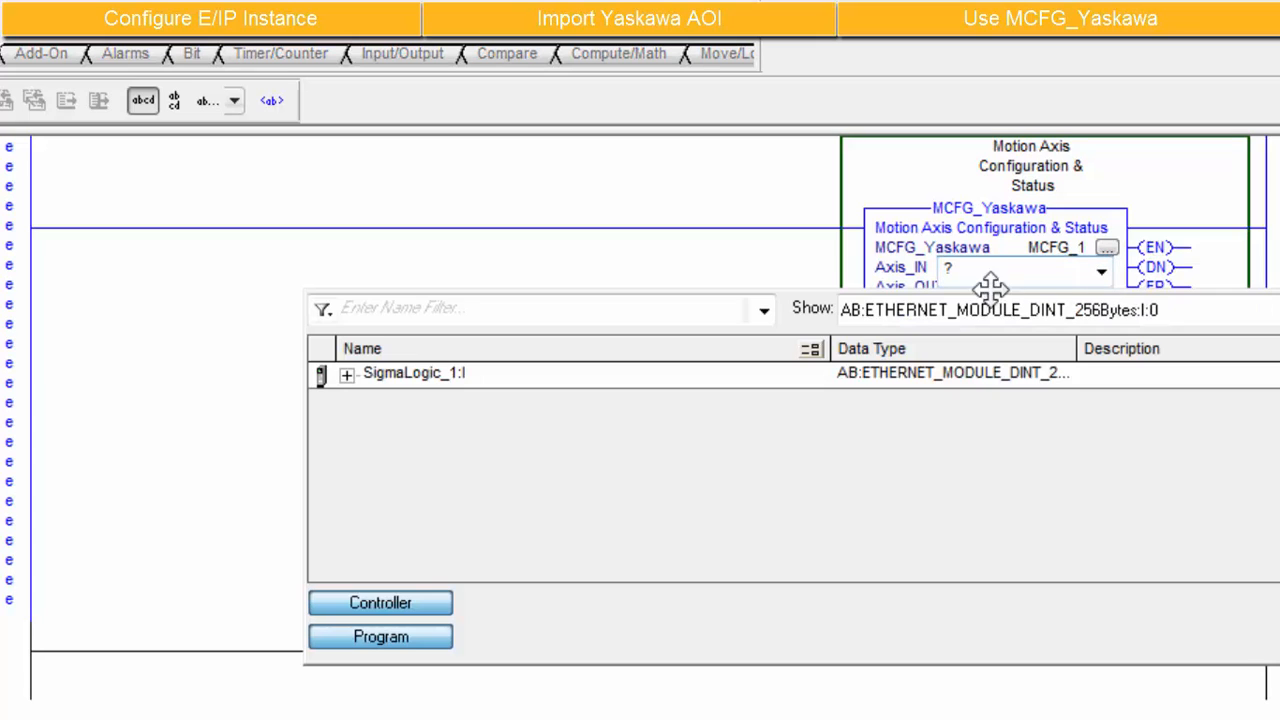
pyautogui.click(474, 380)
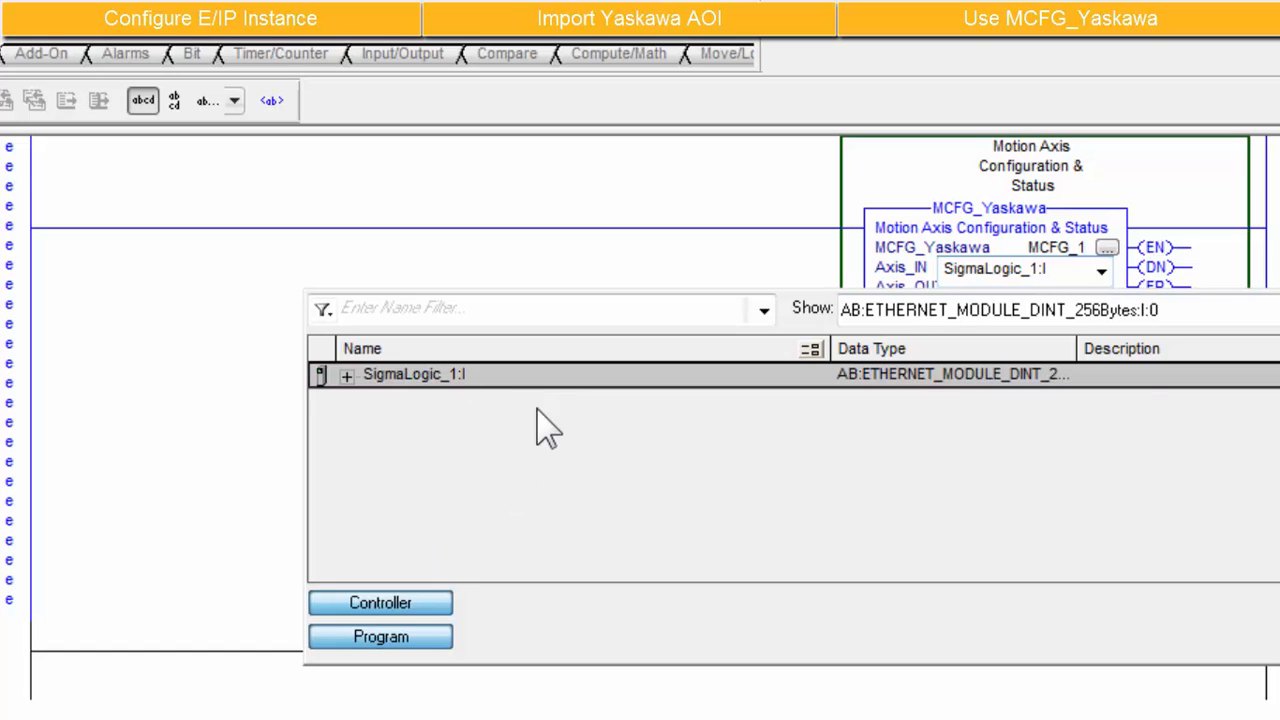
pyautogui.doubleClick(535, 375)
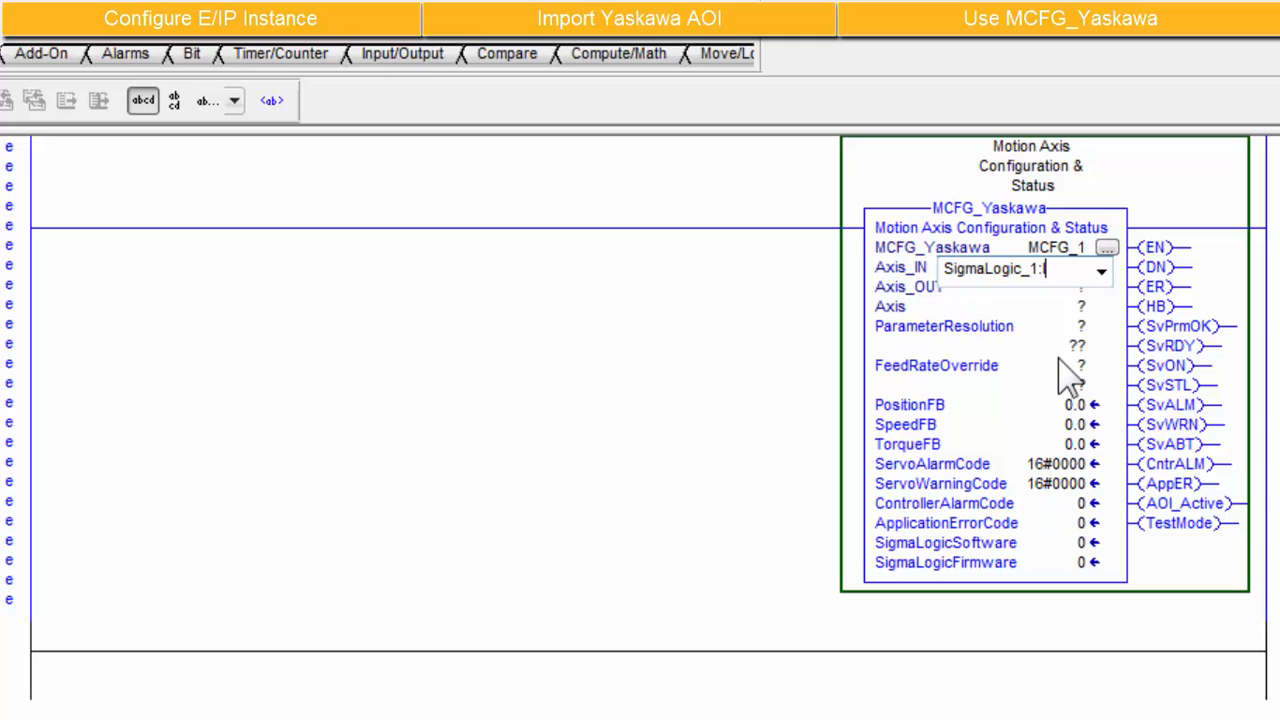
pyautogui.press('Return')
# Assign the module output tag SigmaLogic_1:O to the Axis_OUT operand of MCFG_Yaskawa
pyautogui.press('Return')
pyautogui.click(1101, 290)
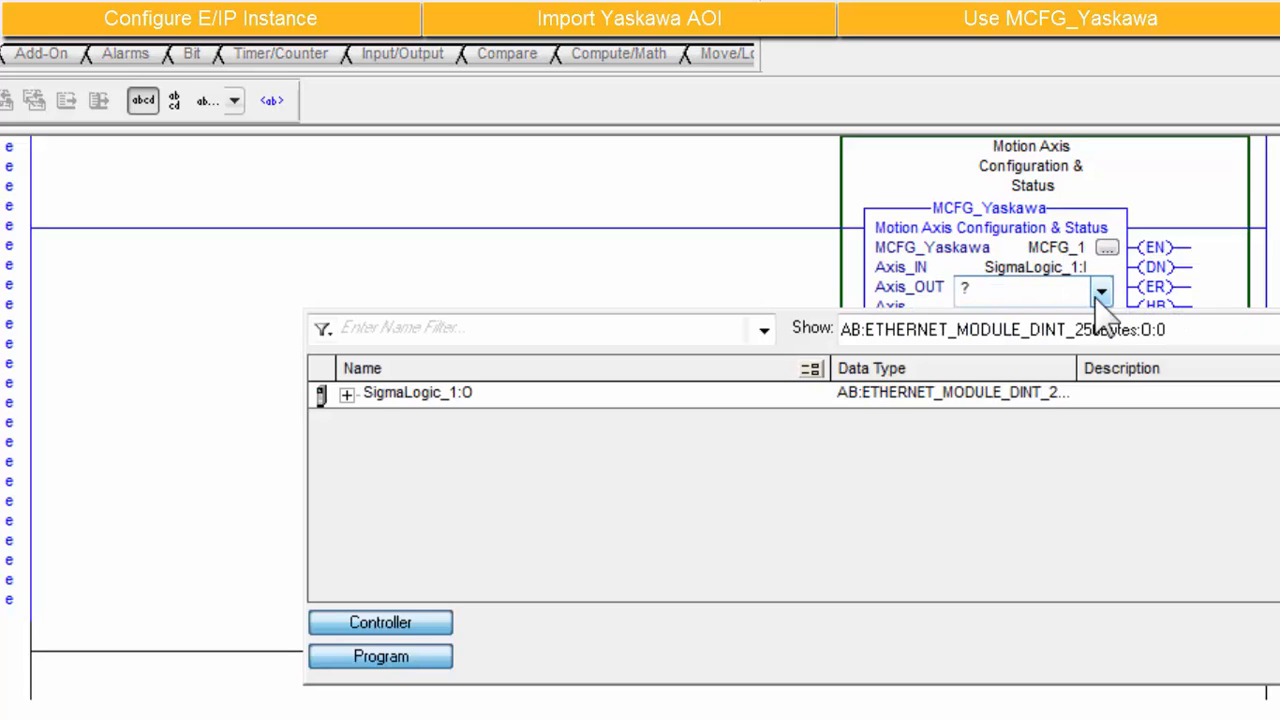
pyautogui.doubleClick(657, 392)
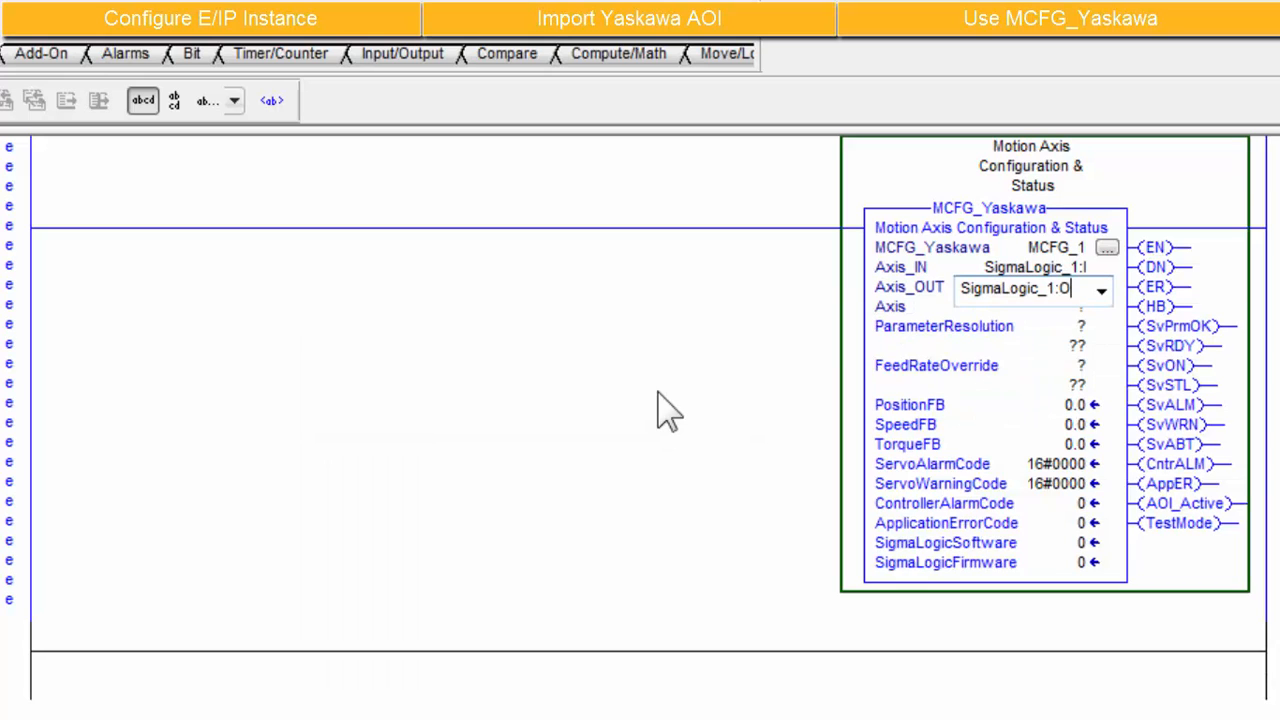
pyautogui.press('Return')
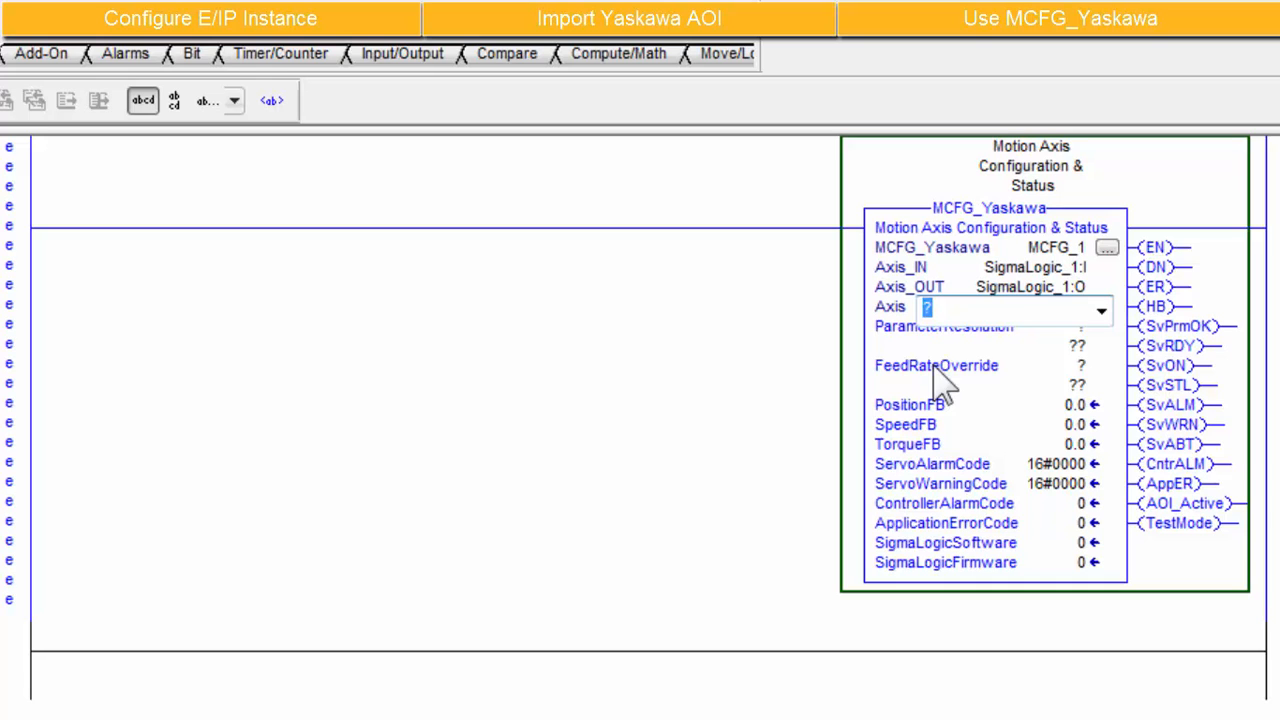
# Create a tag named YaskawaServo_1 of data type Yaskawa_EIP_Servo for the Axis operand
pyautogui.hotkey('ctrl', 'w')
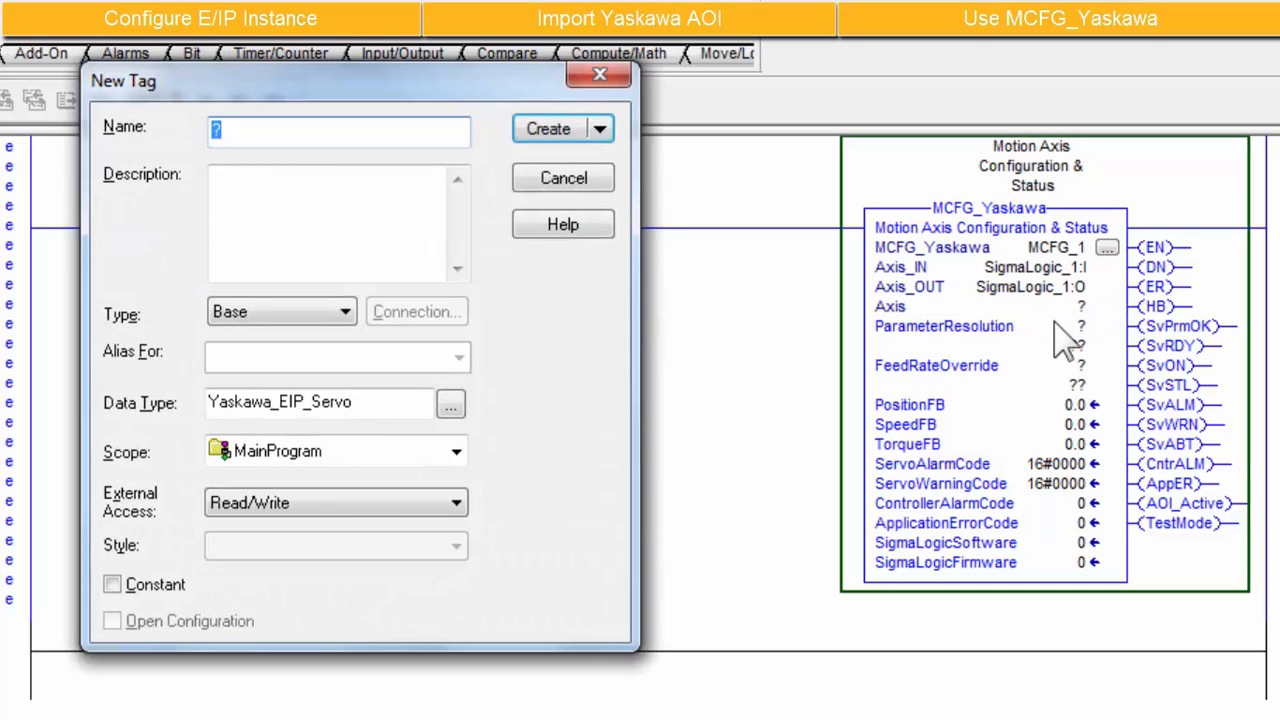
pyautogui.write('YaskawaServo_1')
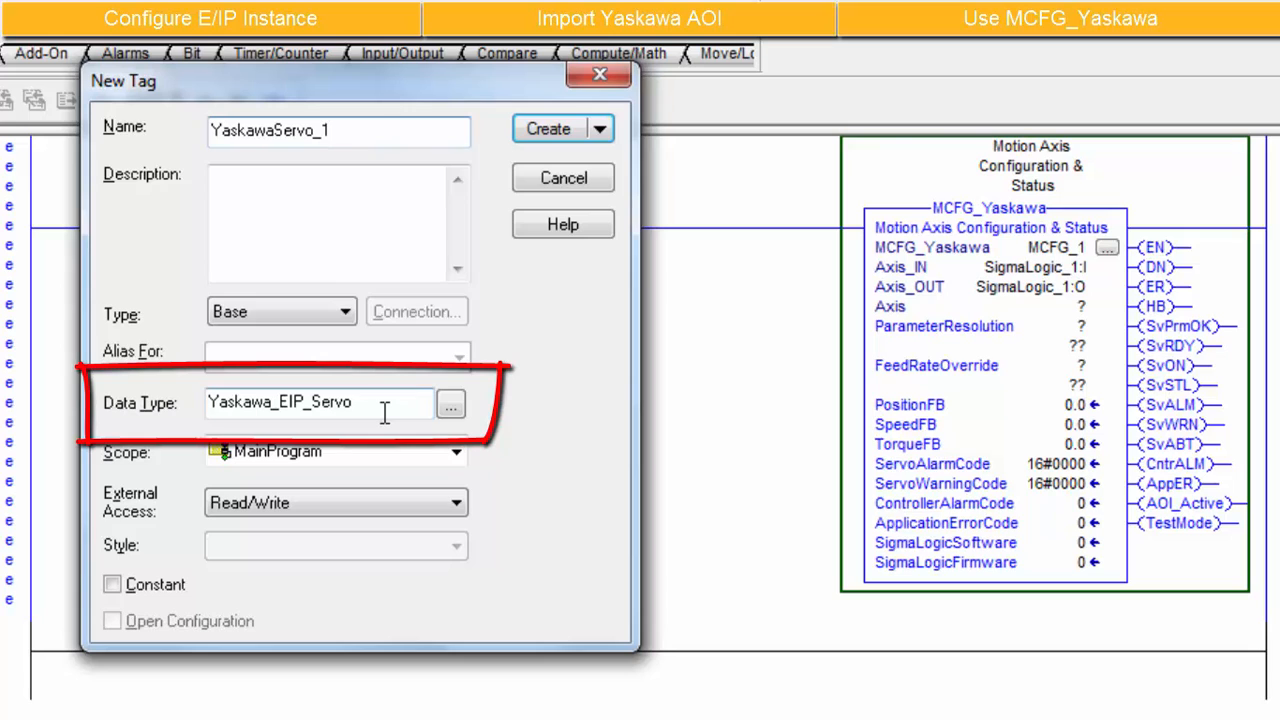
pyautogui.press('Return')
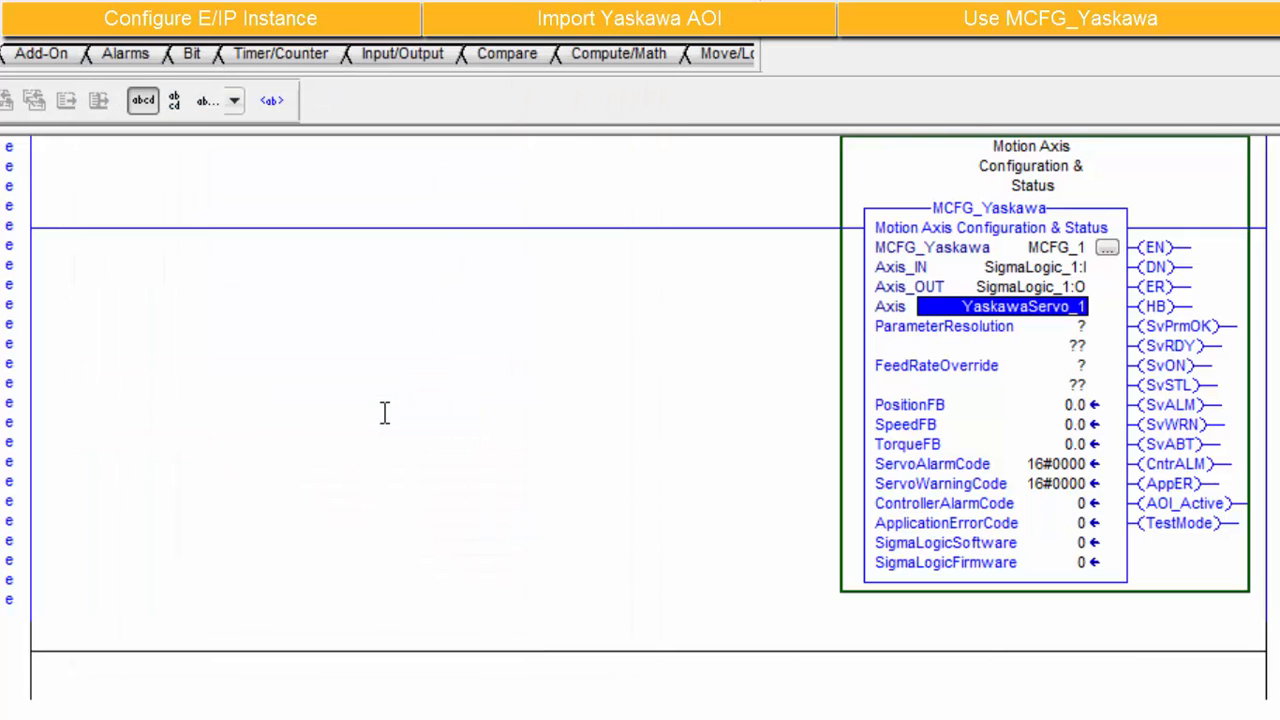
# Set the instruction's ParameterResolution to 3 and its FeedRateOverride to 100
pyautogui.press('Down')
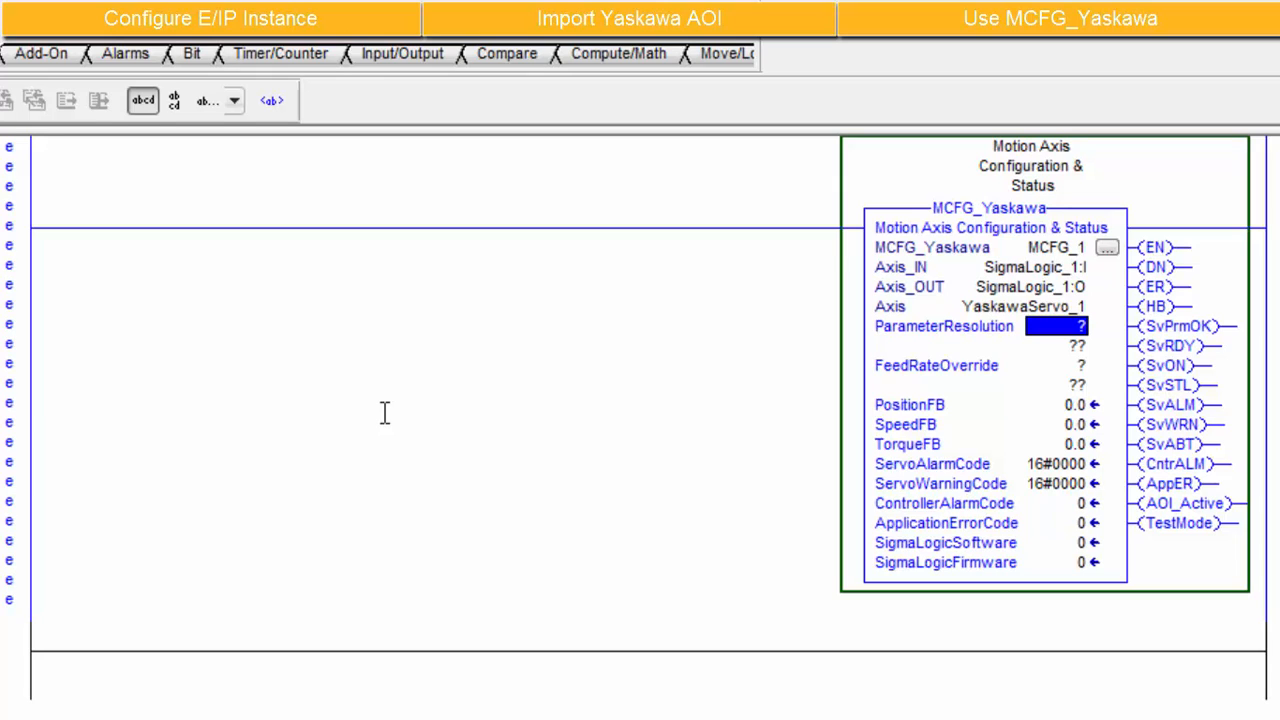
pyautogui.write('3')
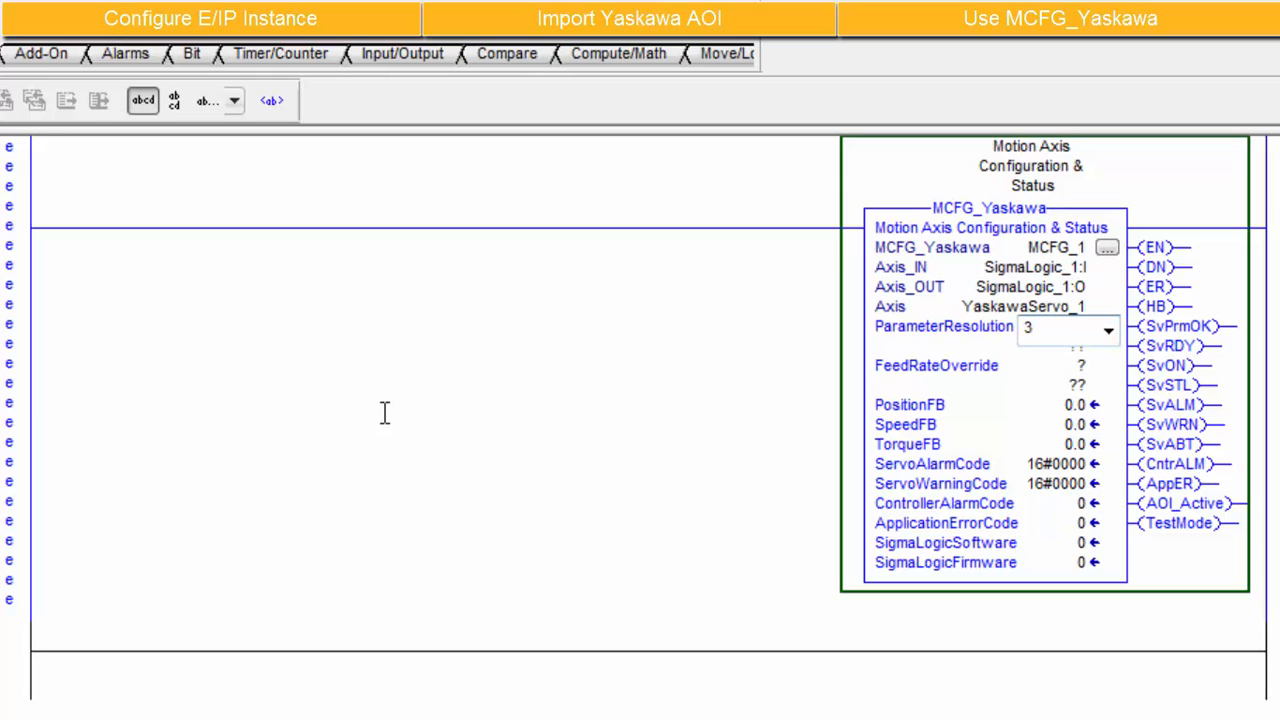
pyautogui.press('Return')
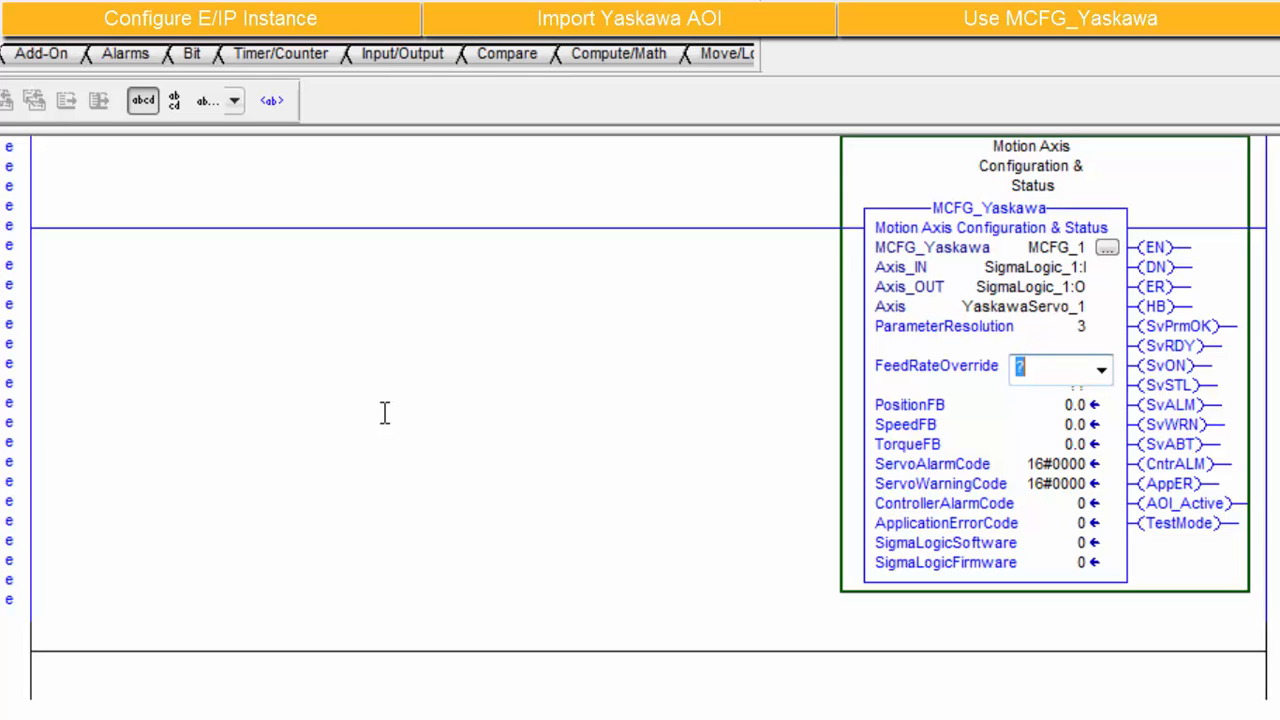
pyautogui.write('100')
pyautogui.press('Return')
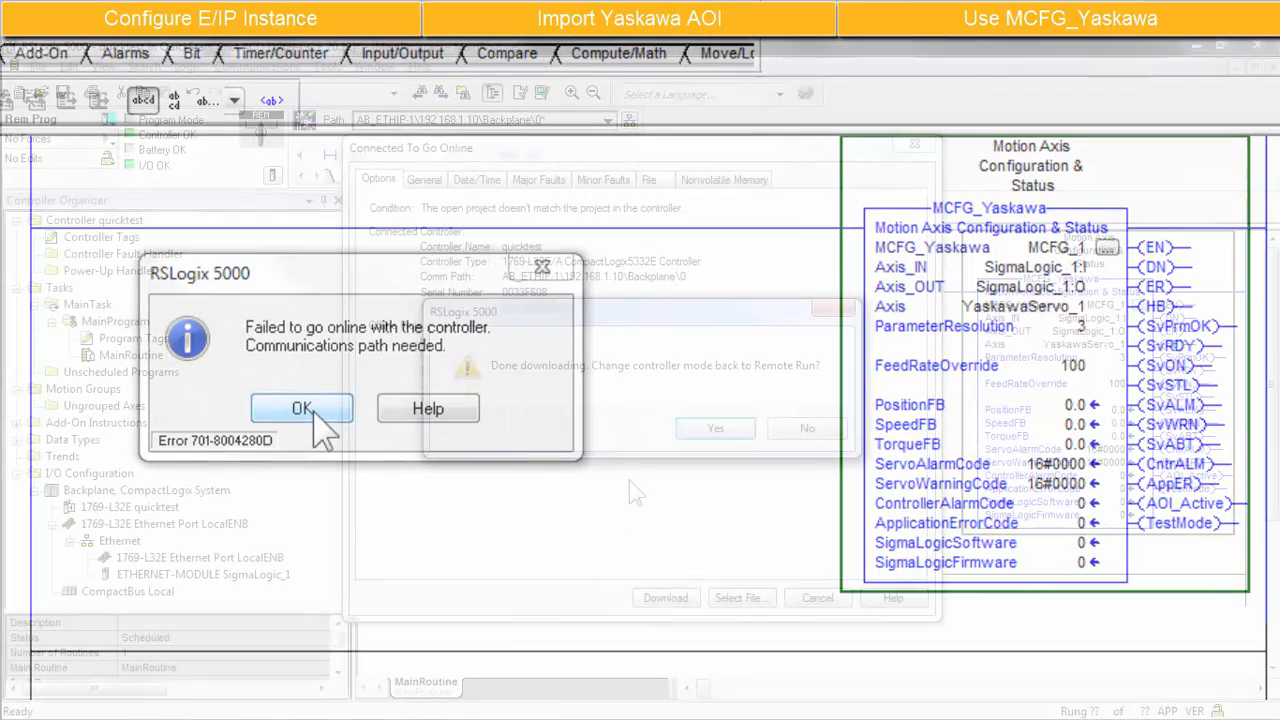
# Change the controller mode back to Remote Run after the project download
pyautogui.click(705, 425)
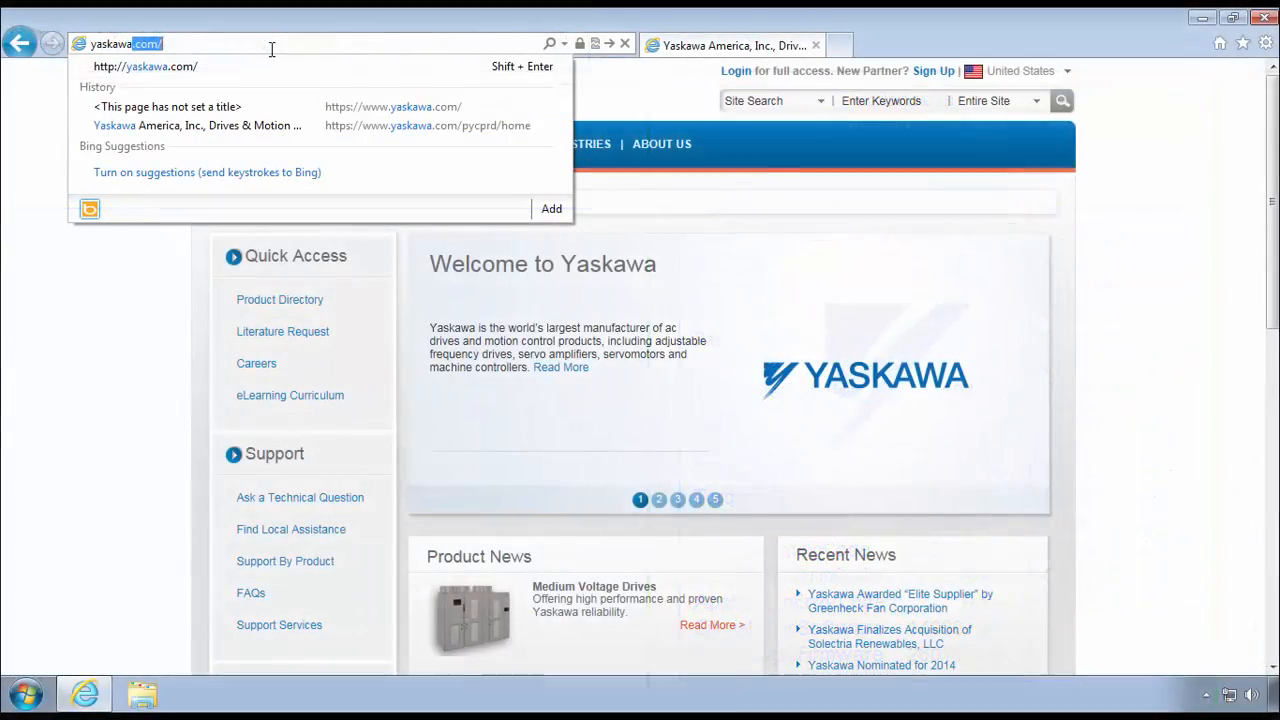
# Switch to the web browser, go to yaskawa.com/sigmalogic and open the SigmaLogic Software Package page
pyautogui.write('.com/si')
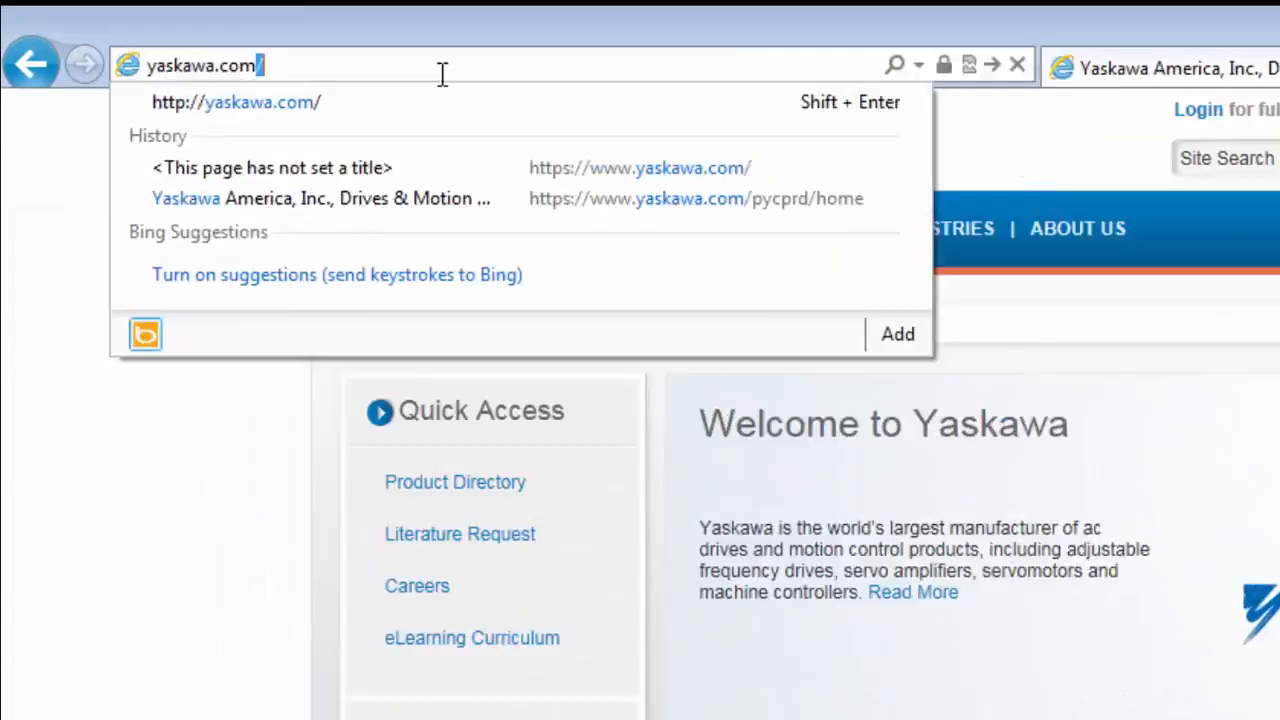
pyautogui.write('gmalogic')
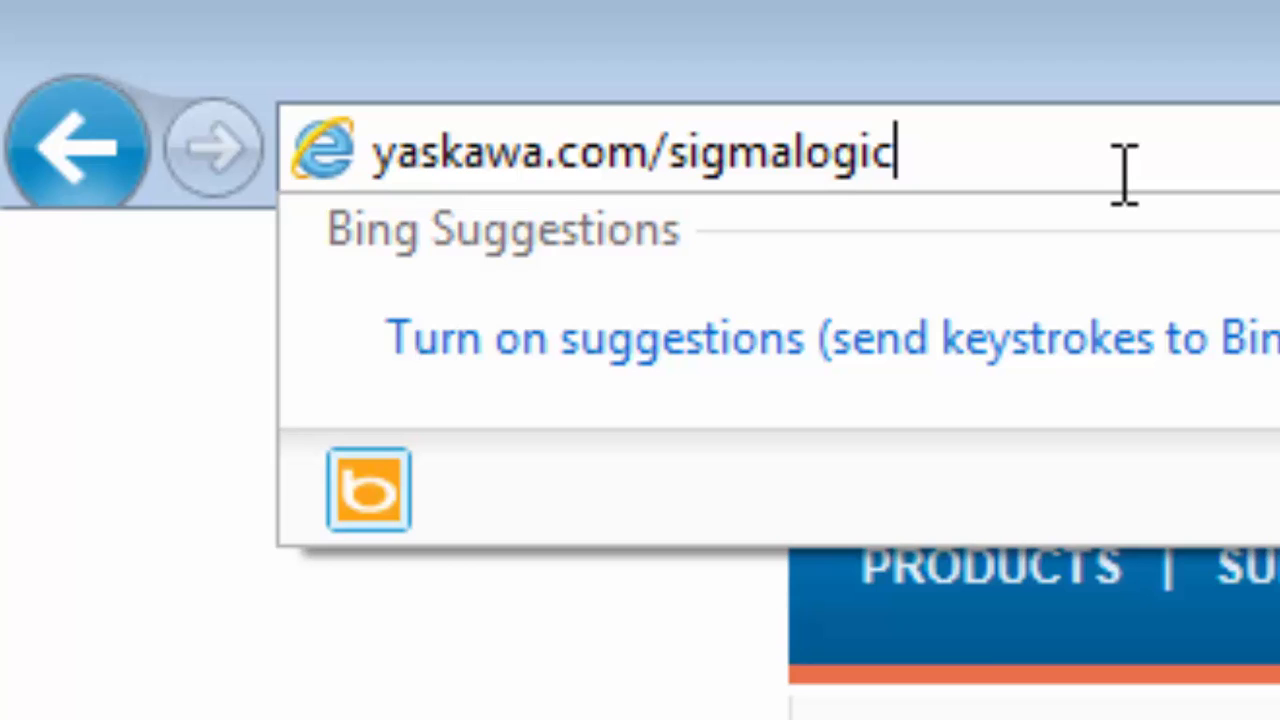
pyautogui.press('Return')
pyautogui.scroll(-2, 552, 350)
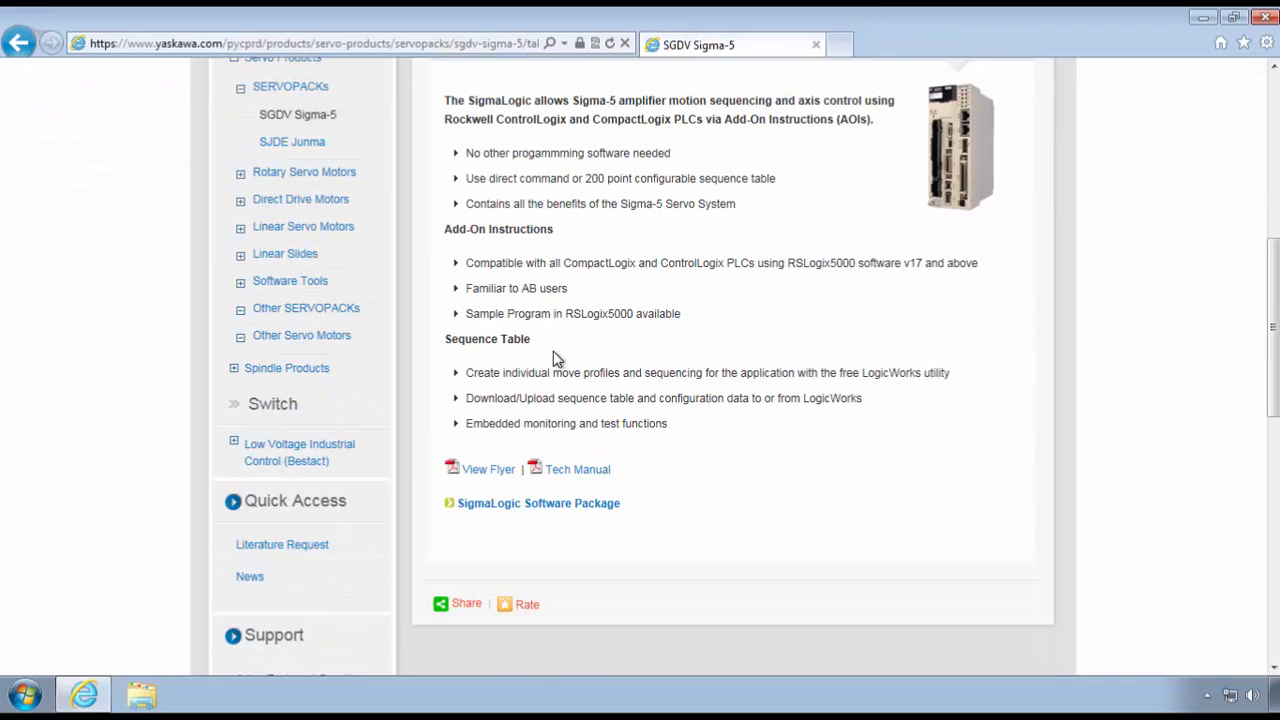
pyautogui.click(514, 504)
# Look through the SigmaLogic Software Package's downloads, eLearning Curriculum support videos and documents
pyautogui.click(556, 153)
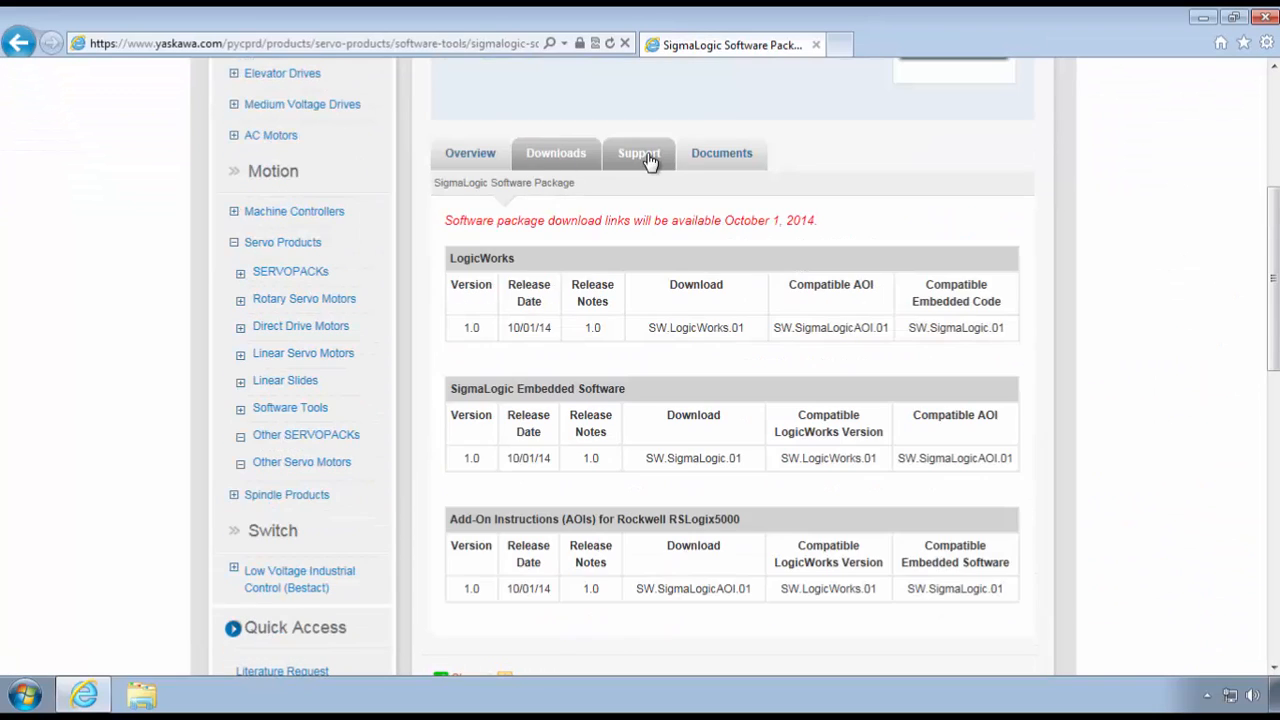
pyautogui.click(645, 157)
pyautogui.click(594, 192)
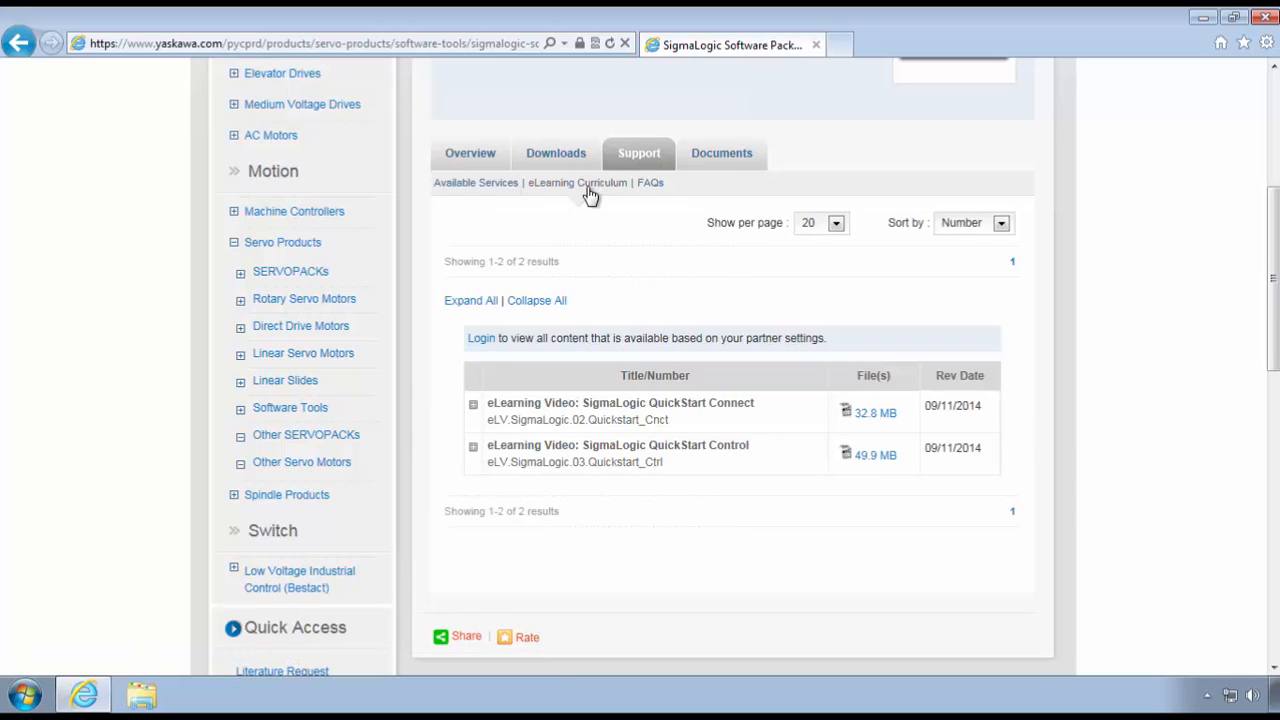
pyautogui.click(718, 158)
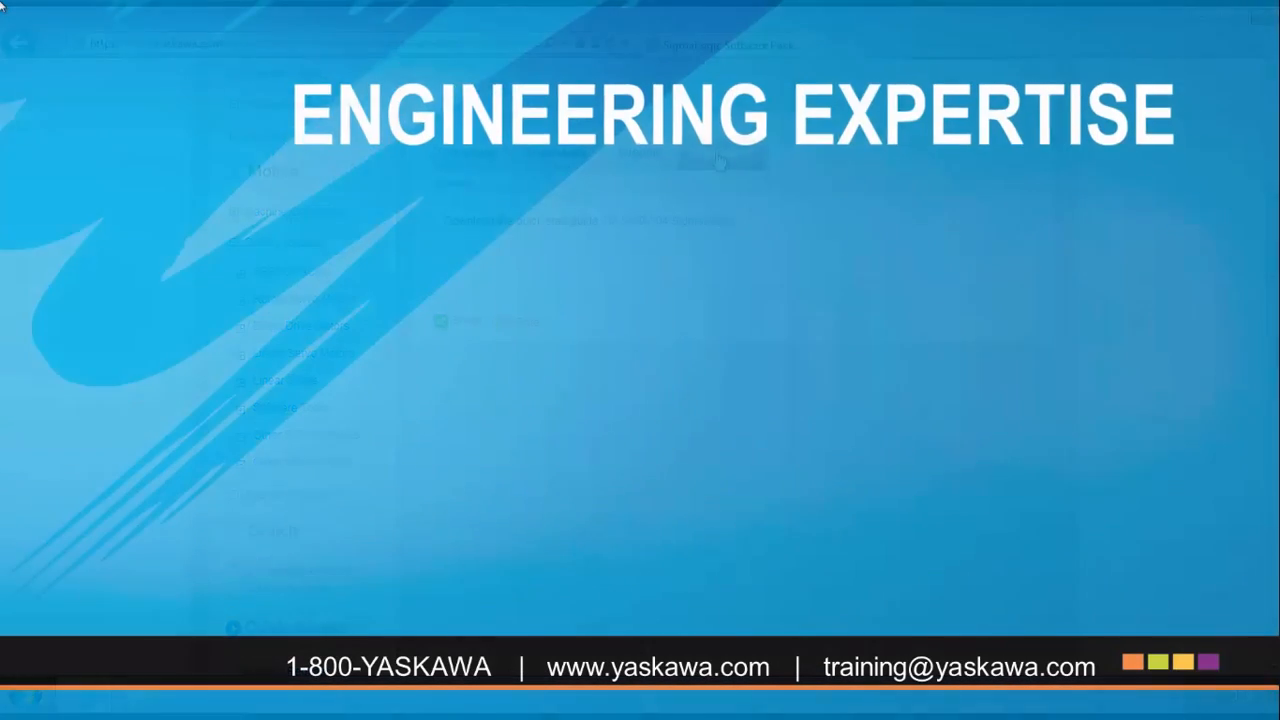